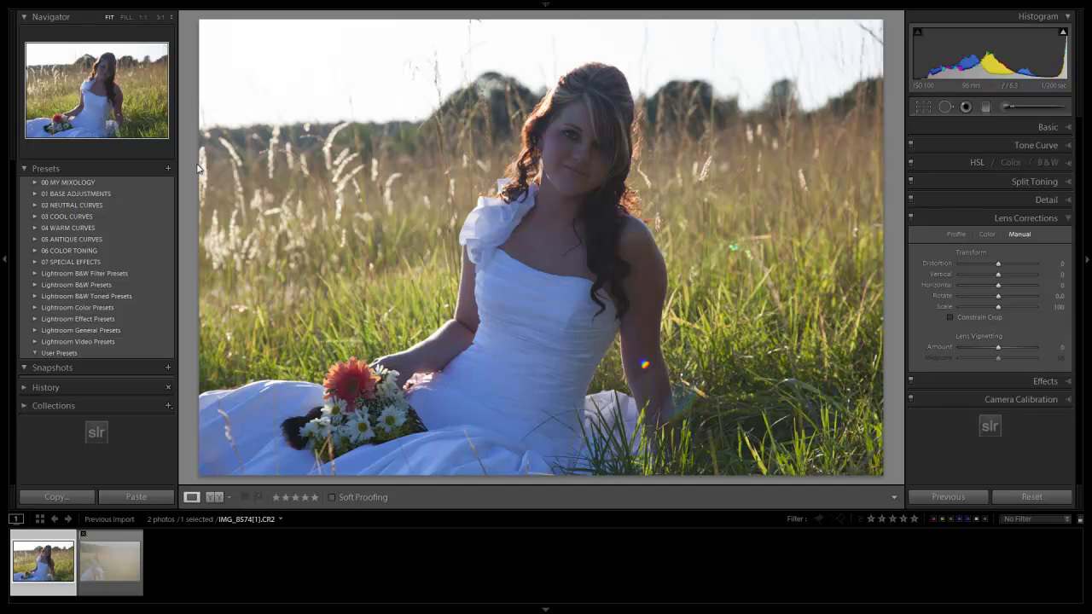
- Check the photo's capture information overlay, hide it, and bring up the Basic adjustments
key(i)
key(i)
key(i)
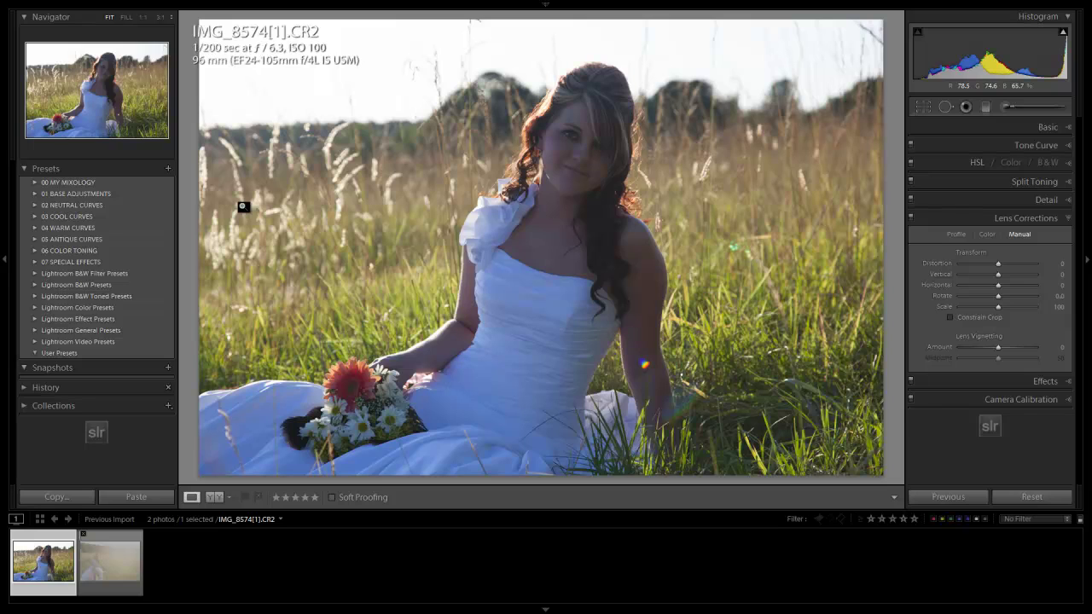
key(ctrl+1)
key(i)
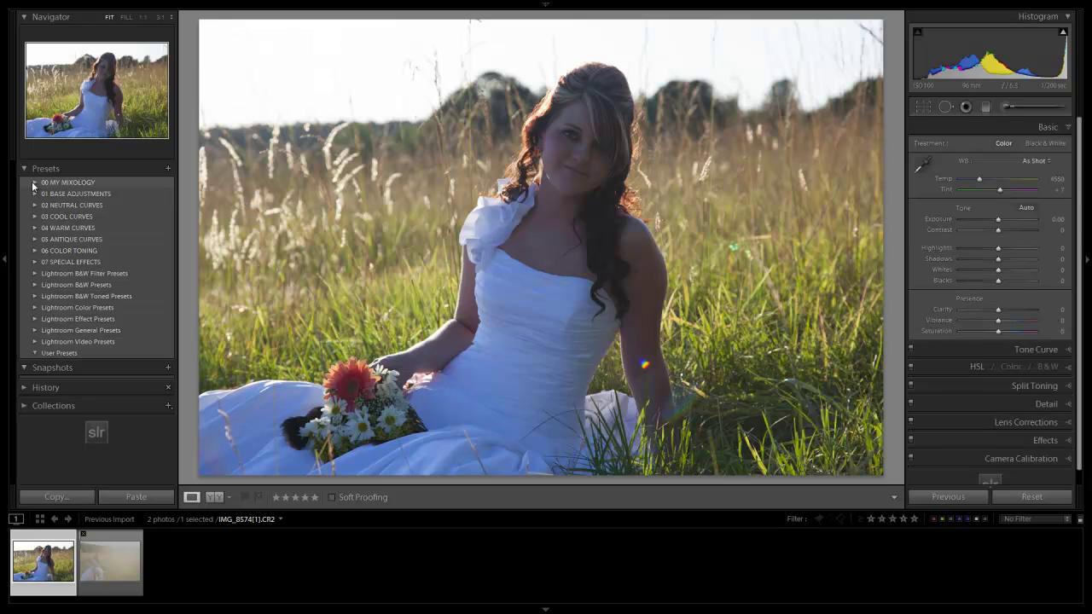
- Apply the 00 Standard Import (RESET) preset from the 00 MY MIXOLOGY collection to the bride photo
click(34, 184)
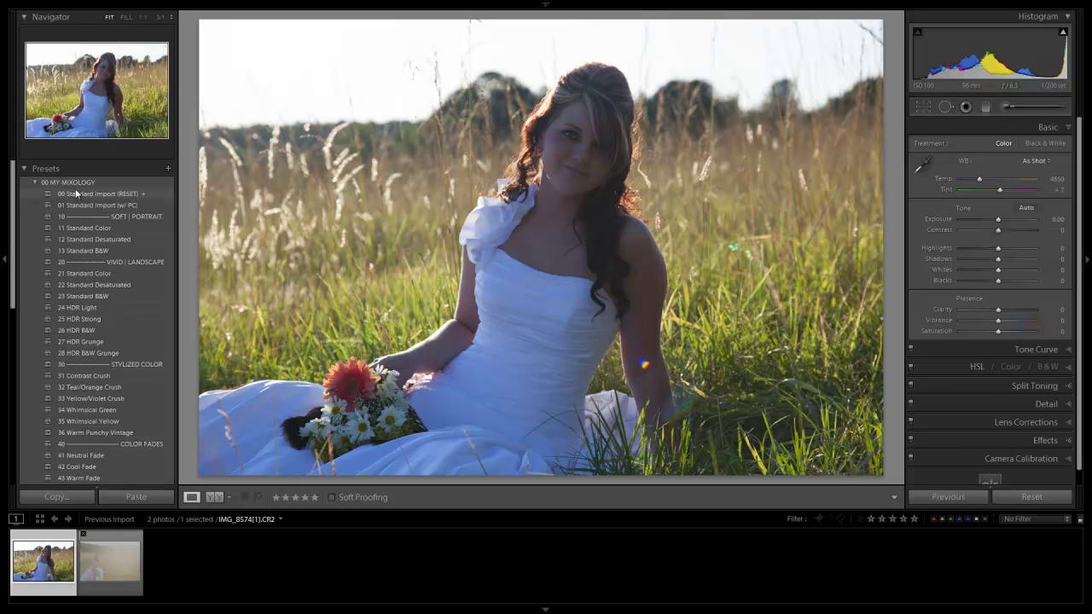
click(44, 194)
click(34, 182)
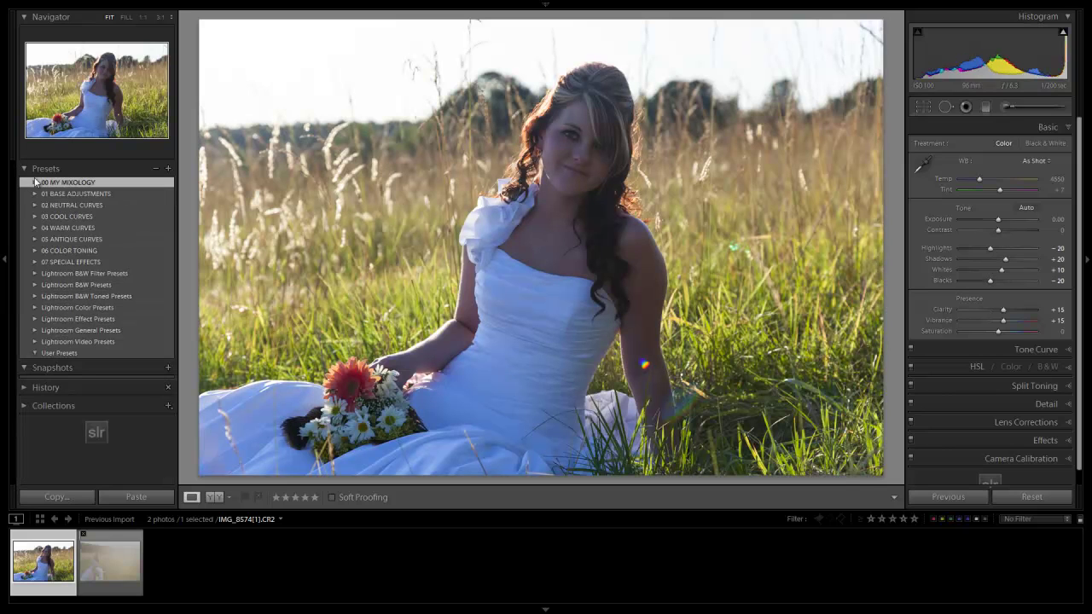
- Brighten the photo with the 08 Lighten +2 exposure preset from 01 BASE ADJUSTMENTS
click(34, 193)
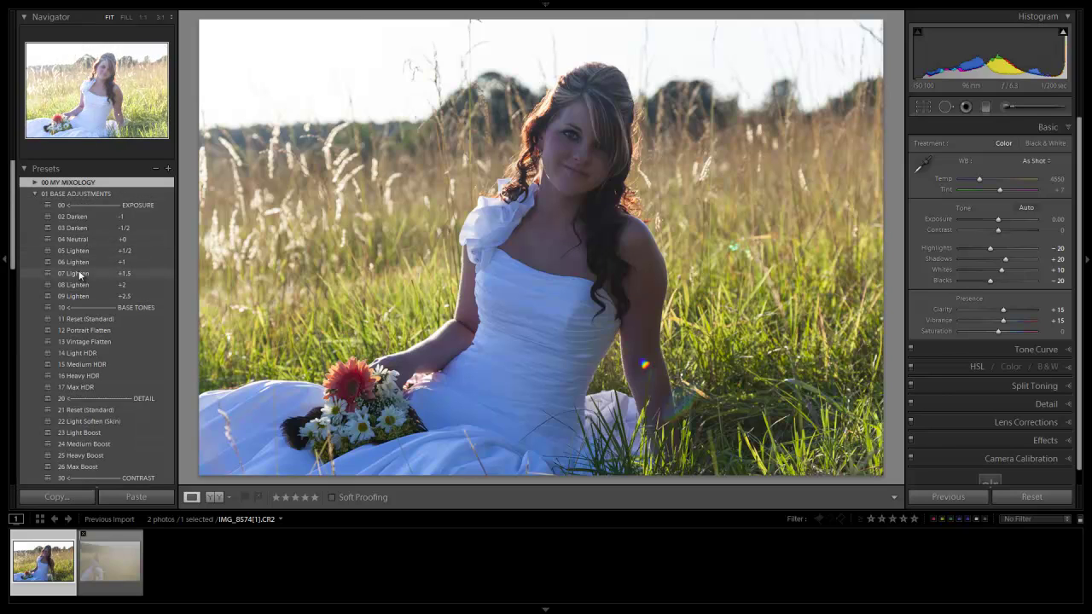
click(77, 284)
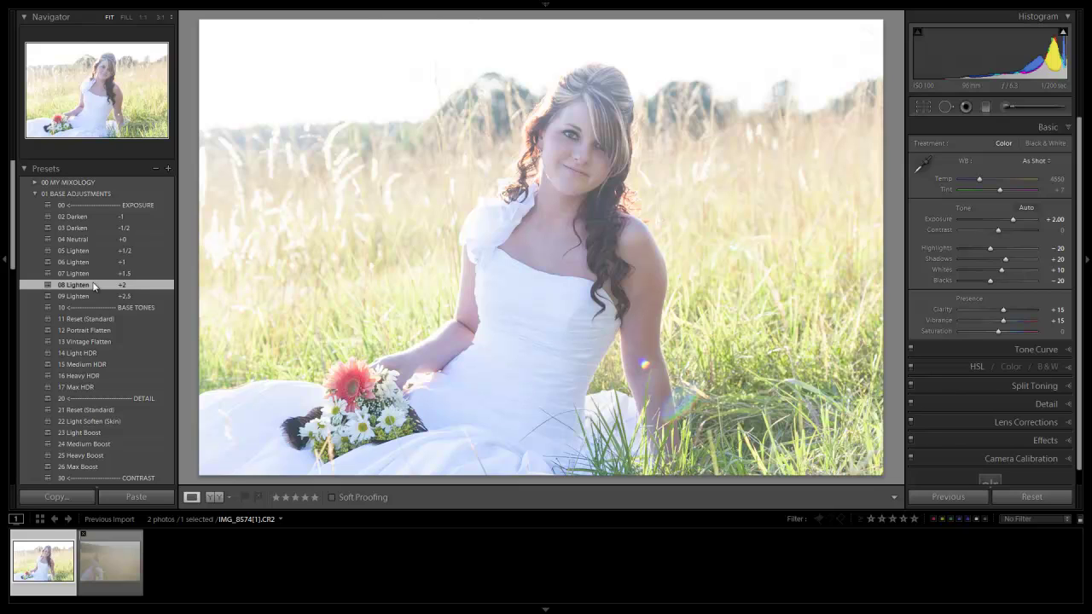
click(35, 192)
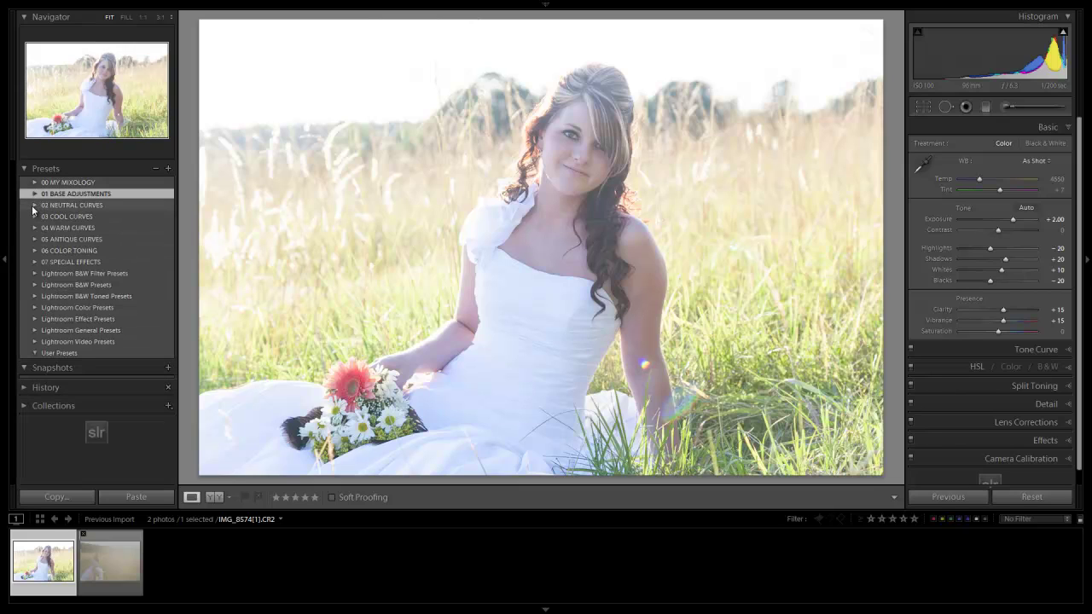
- Apply the 24 Desaturated Cross preset from the Neutral Washes group of 02 NEUTRAL CURVES
click(34, 207)
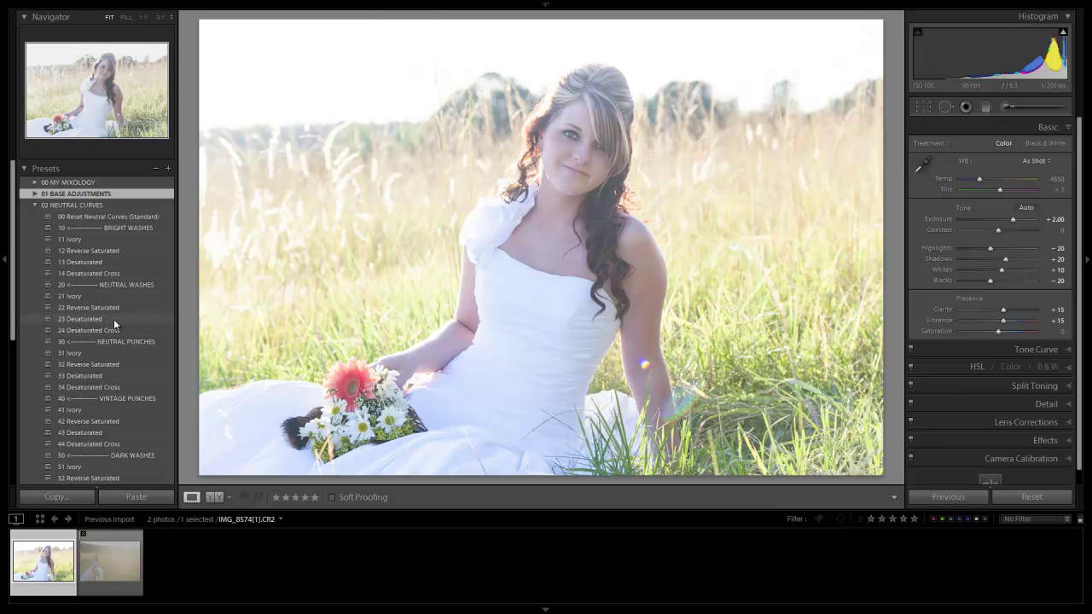
click(94, 329)
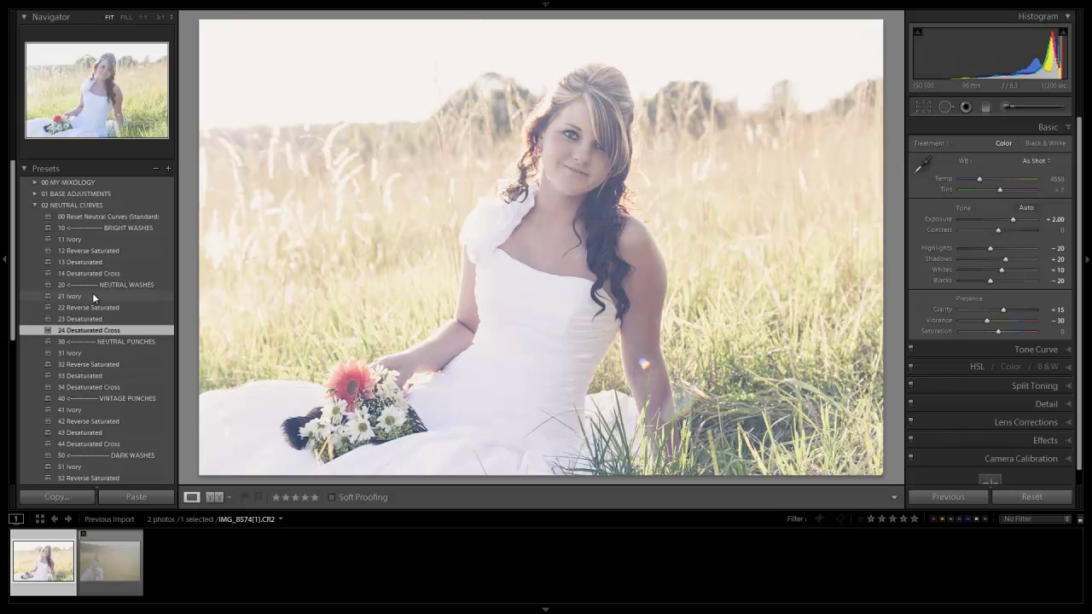
click(34, 205)
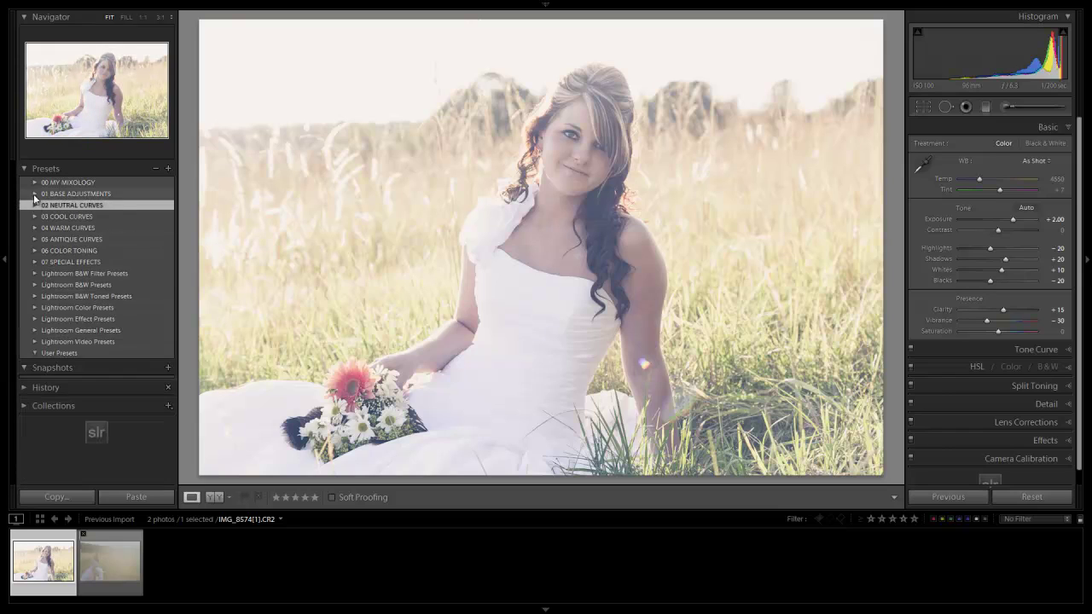
- Apply the base adjustment presets 12 Portrait Flatten for tones and 22 Light Soften (Skin) for detail
click(34, 193)
scroll(98, 244, down, 2)
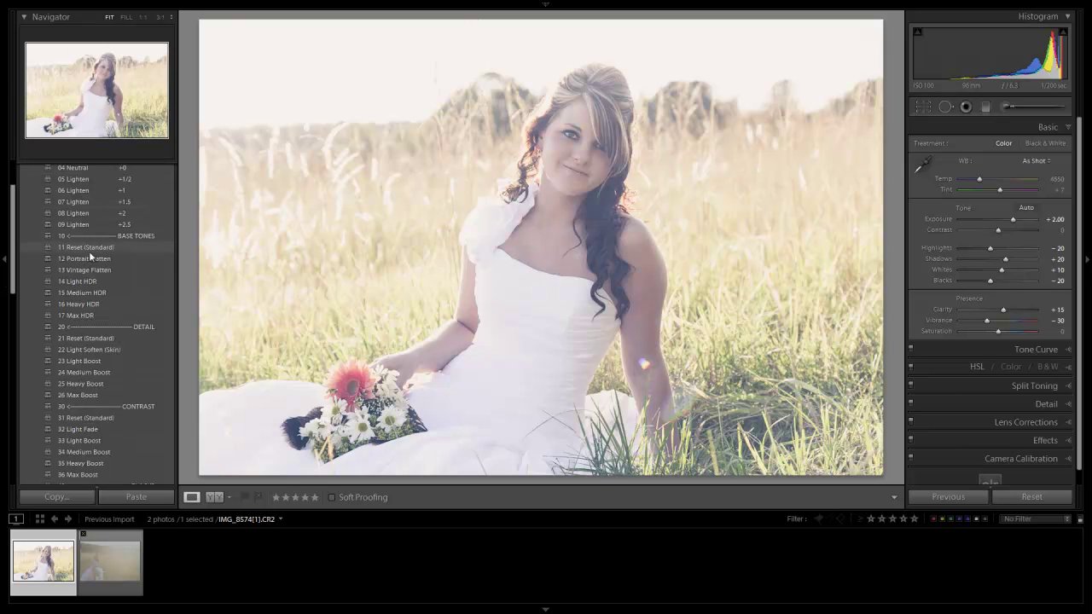
click(87, 256)
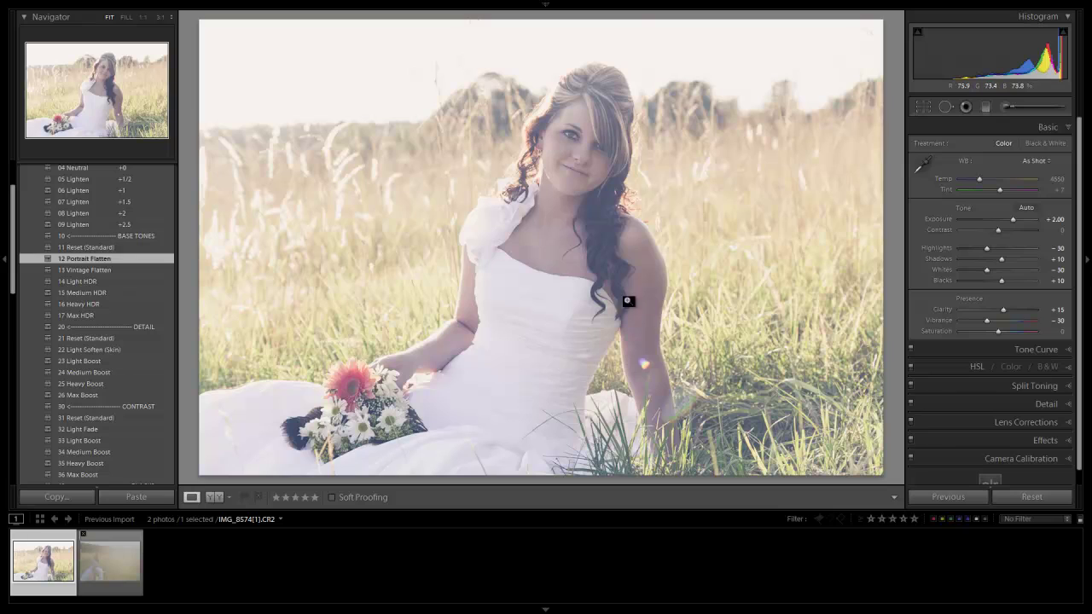
click(87, 349)
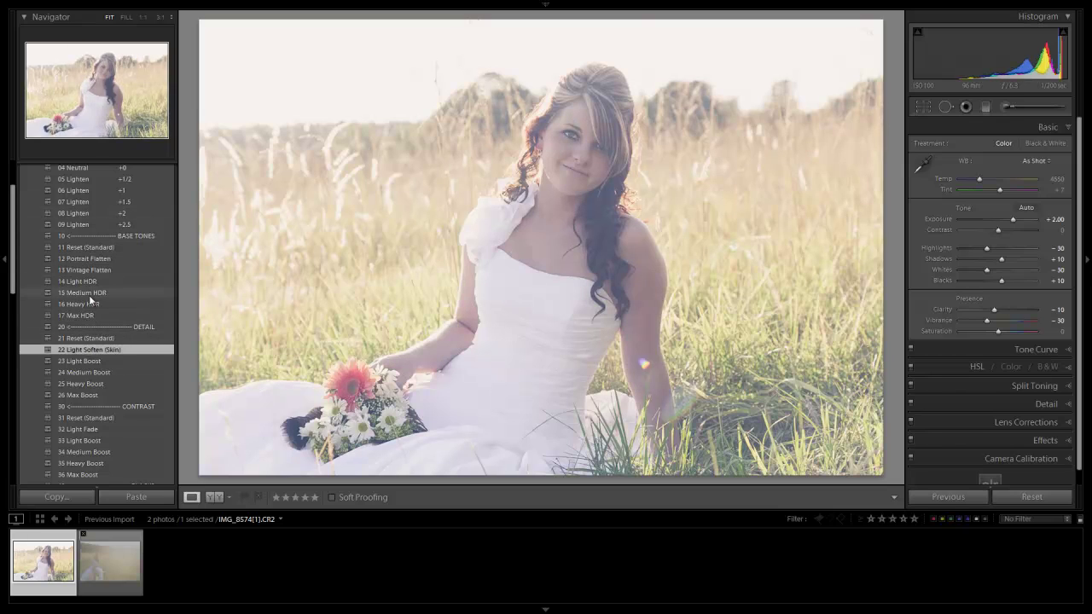
- Raise the contrast with the 34 Medium Boost preset from the base adjustments
scroll(84, 278, down, 4)
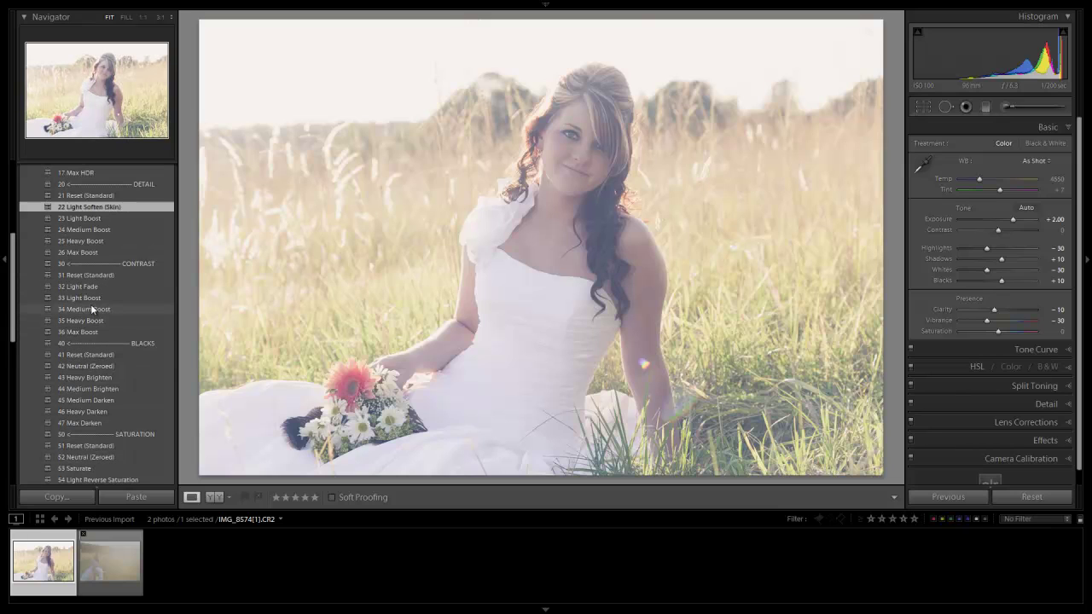
click(92, 309)
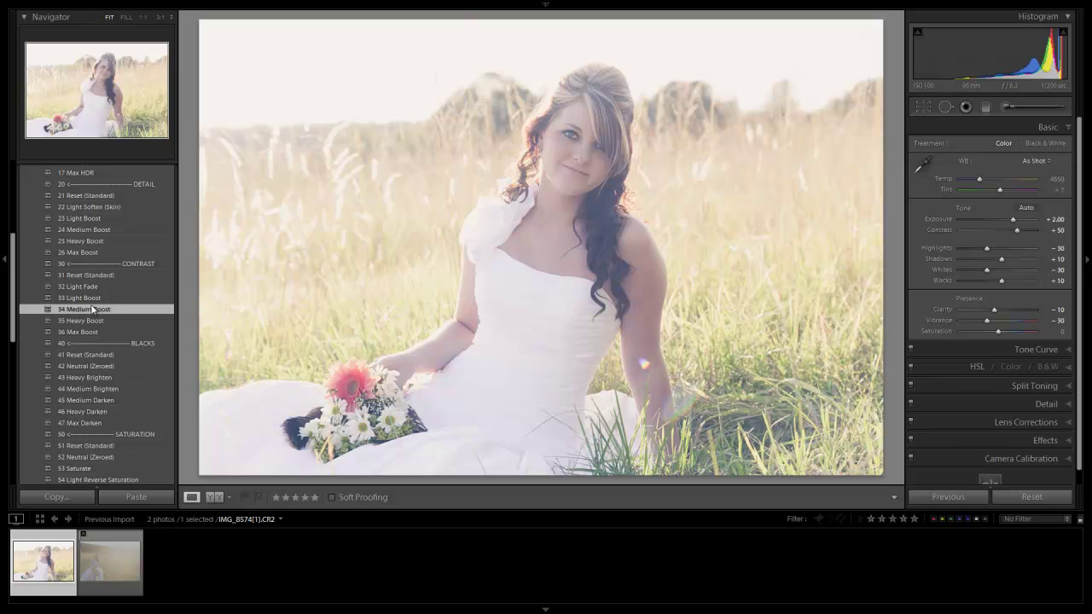
scroll(92, 309, down, 2)
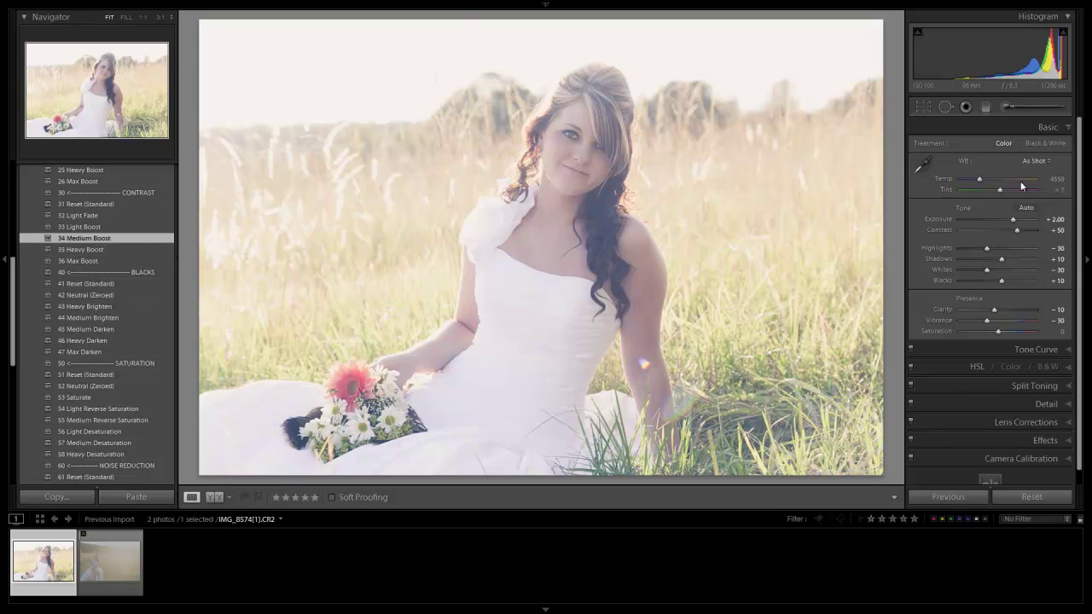
- Warm the white balance by raising the color temperature to 5150
scroll(1006, 183, up, 2)
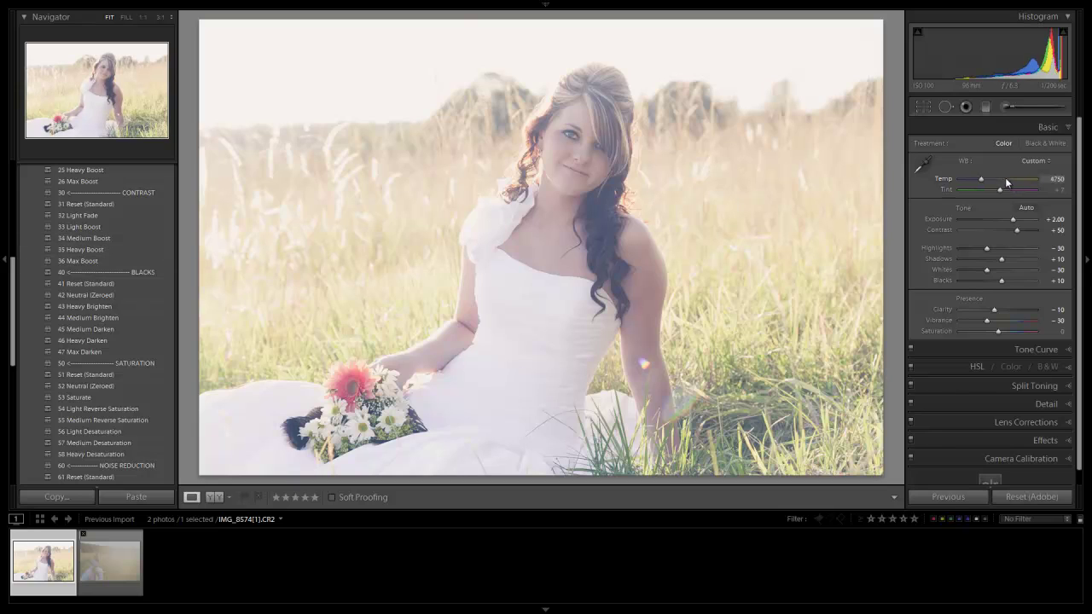
scroll(1007, 183, up, 2)
scroll(1006, 182, up, 2)
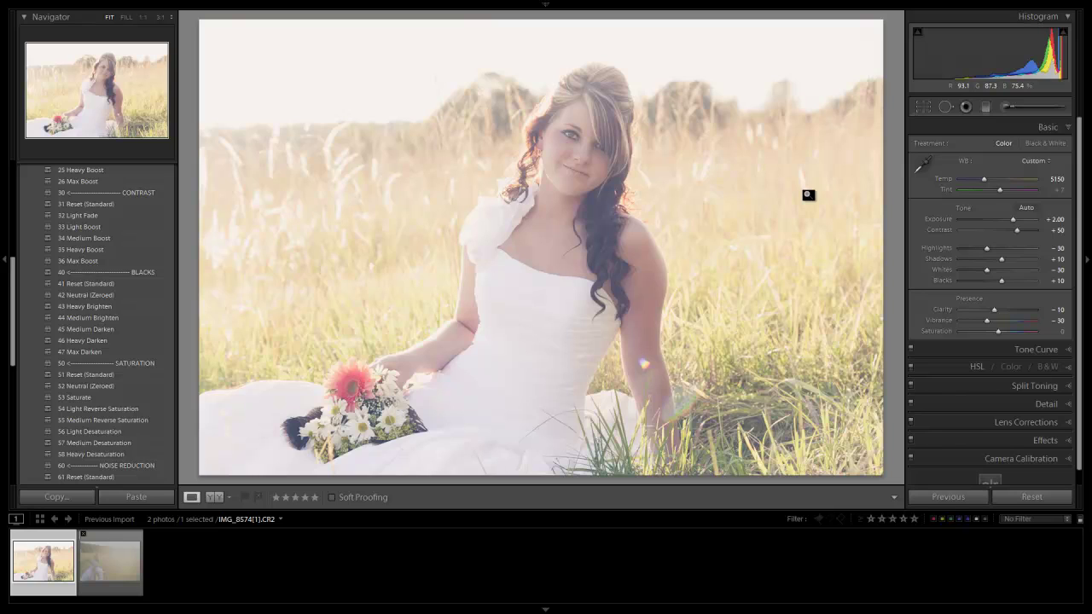
- Darken the photo's edges with the 74 Medium Vignette preset from the base adjustments
scroll(127, 256, down, 3)
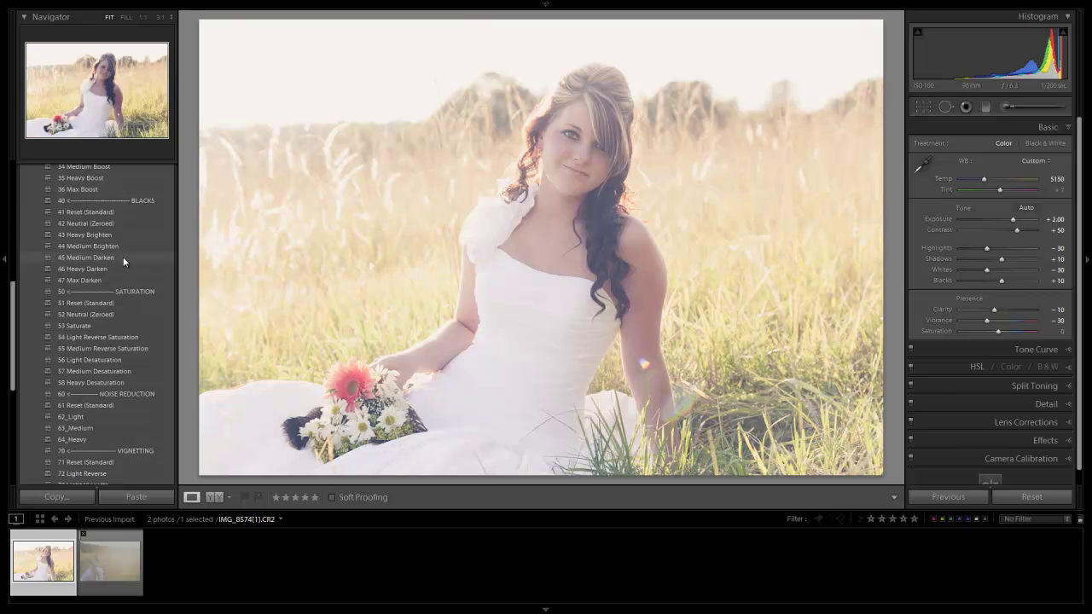
scroll(123, 257, down, 3)
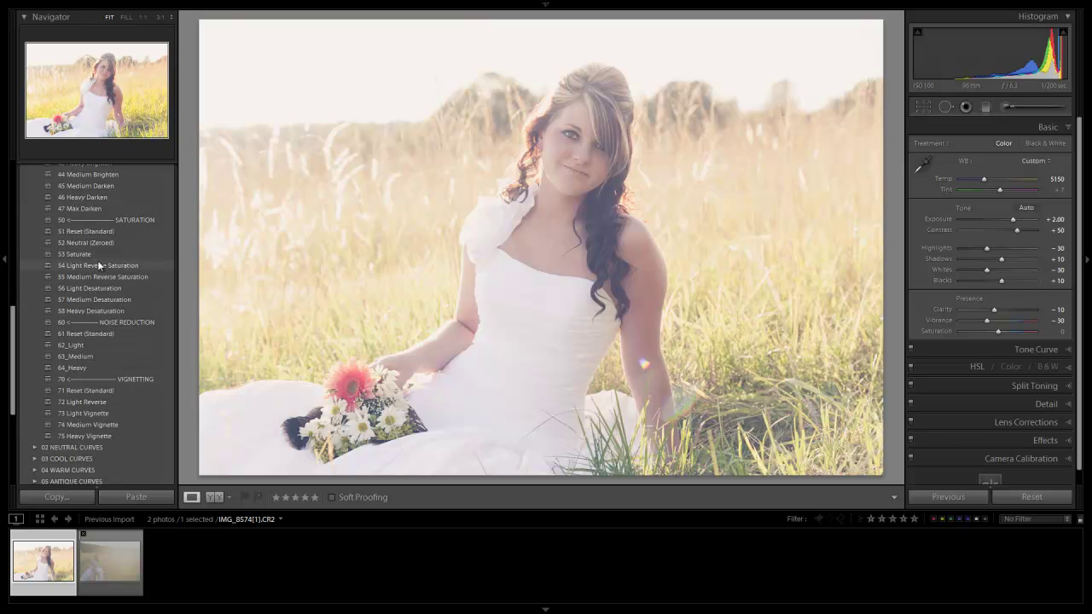
click(94, 424)
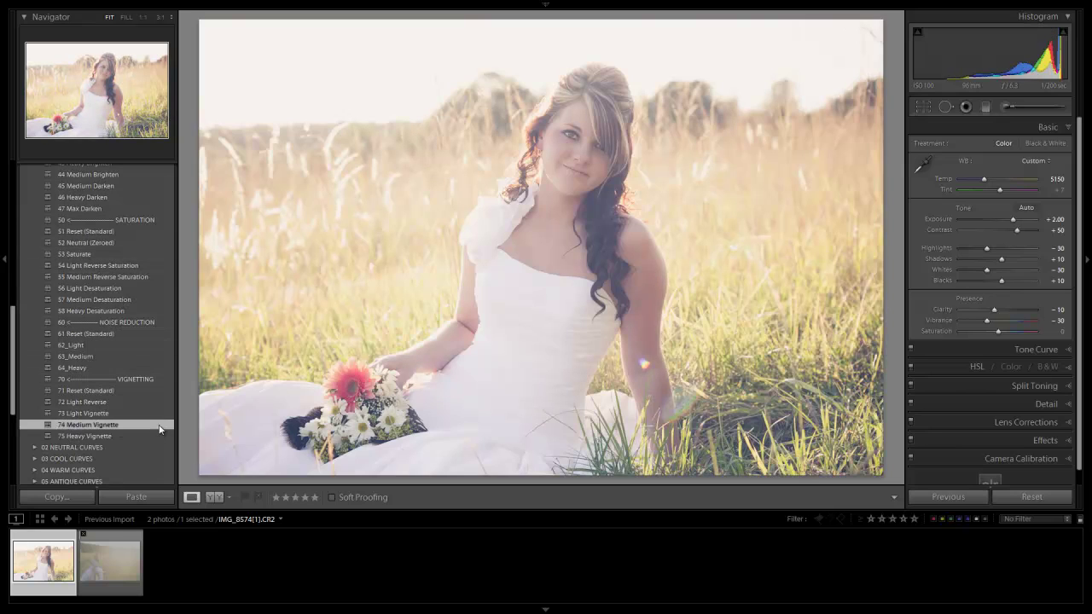
- Strengthen the lens vignetting in the manual Lens Corrections by setting its amount to -65
click(1063, 127)
click(1047, 219)
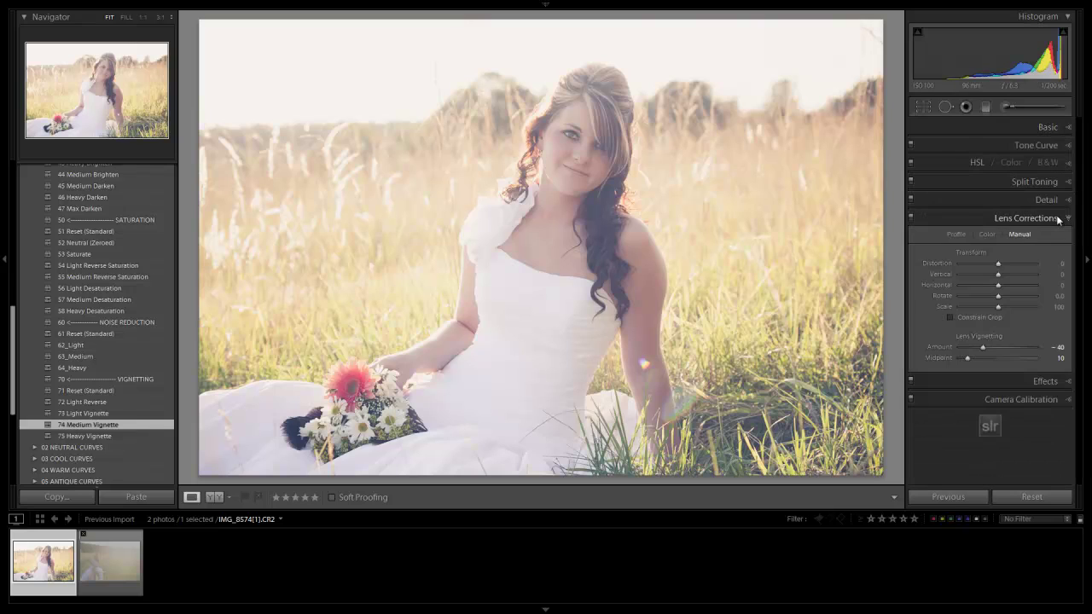
drag(1005, 349, 996, 350)
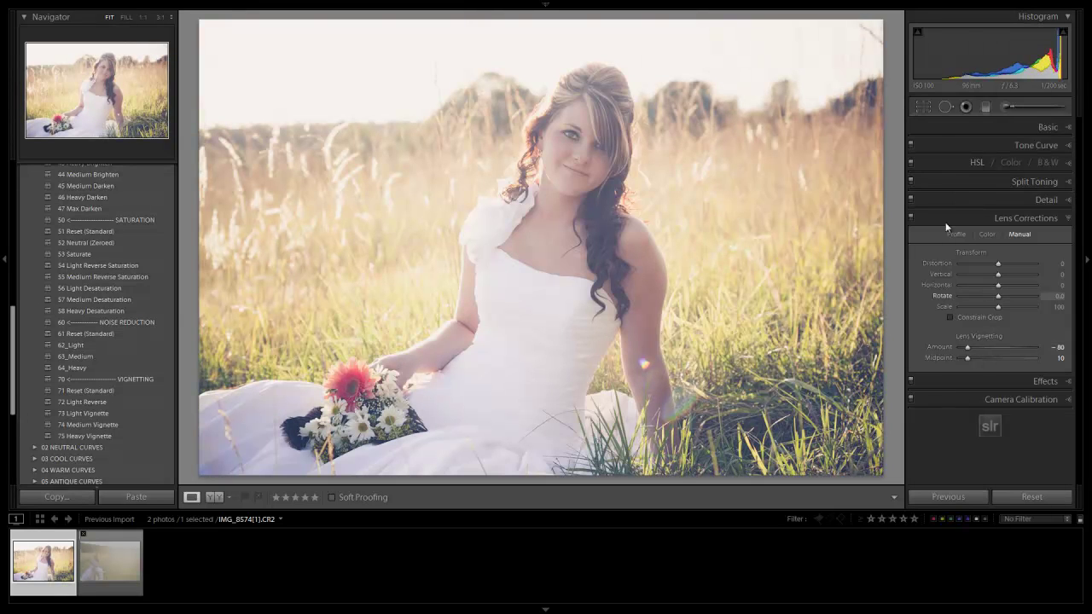
click(977, 347)
drag(977, 348, 980, 348)
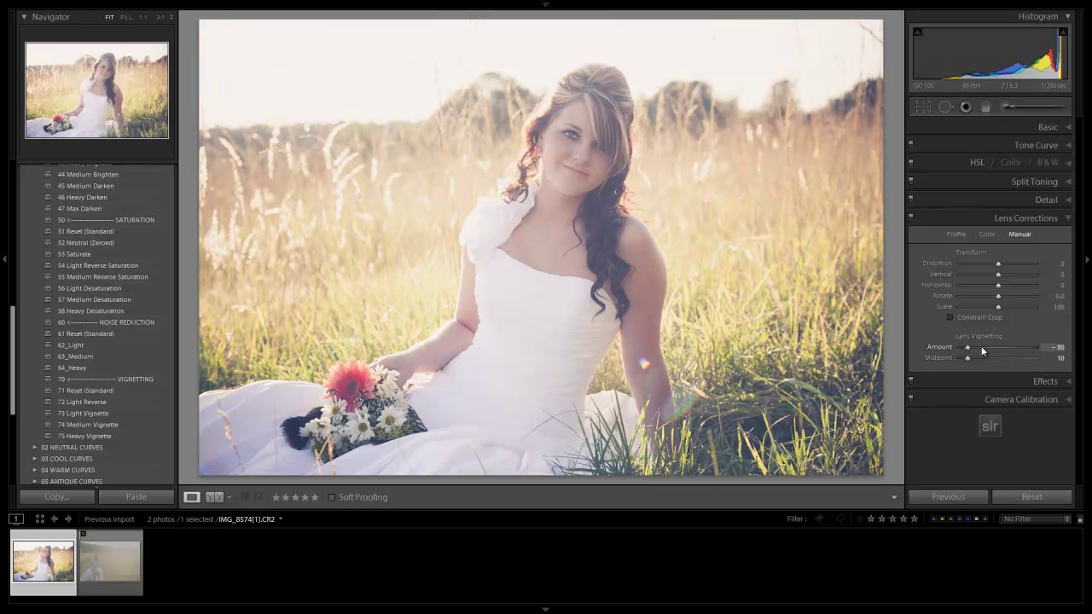
drag(966, 347, 970, 347)
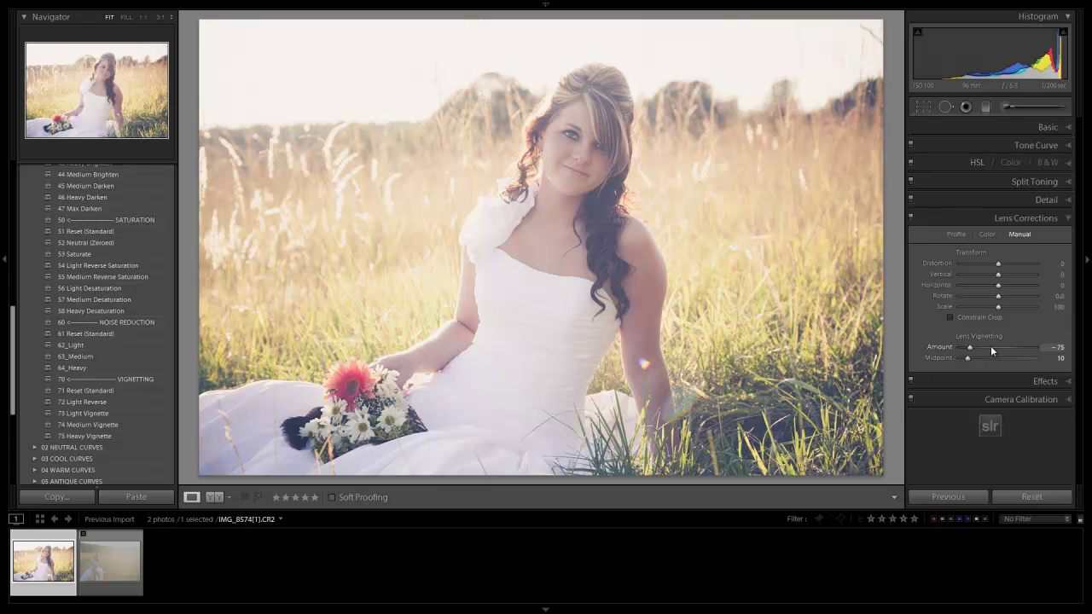
drag(991, 349, 995, 349)
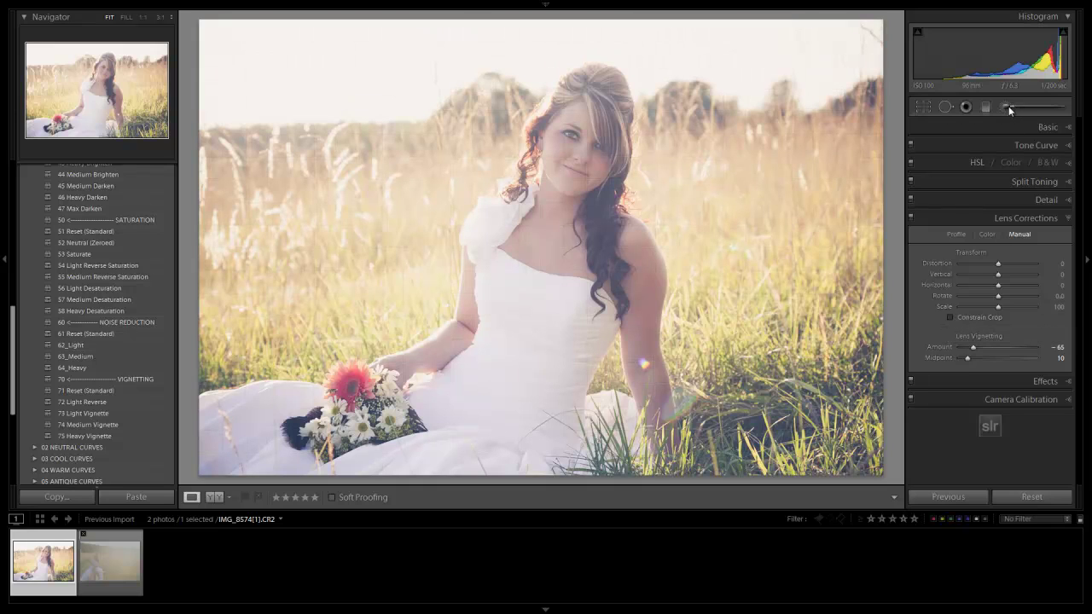
click(1008, 105)
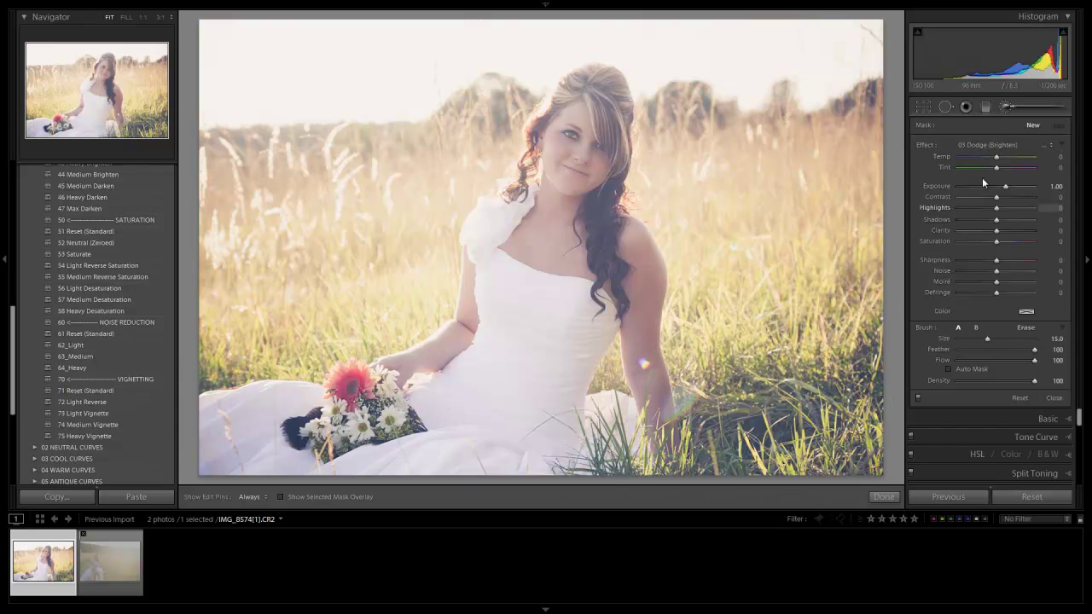
click(994, 143)
click(911, 212)
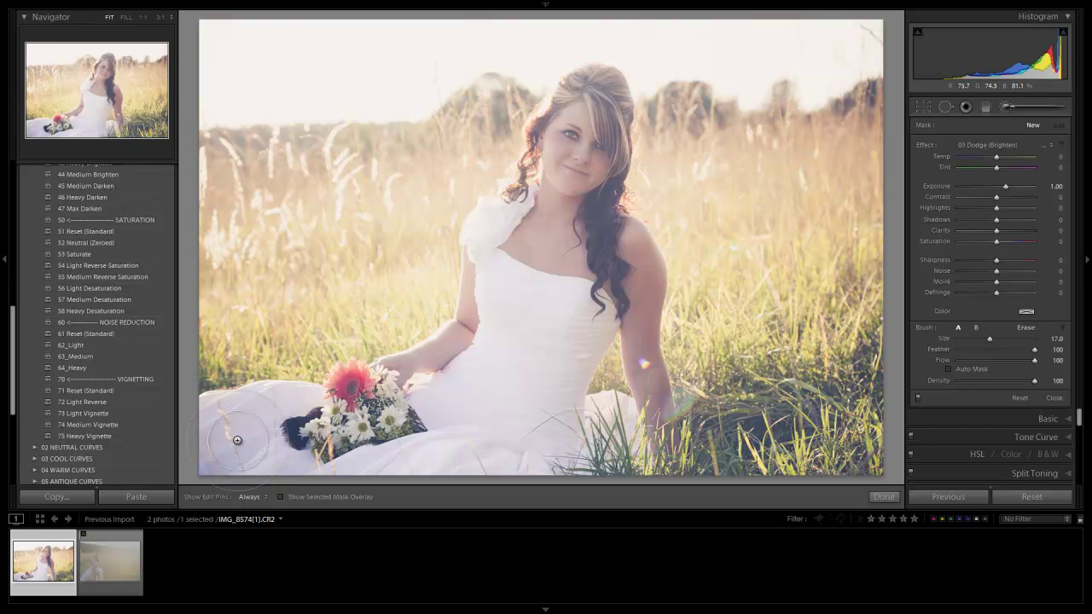
key(bracketright)
- Brighten the lower part of the dress with a slightly tilted graduated filter at 1.00 exposure, fading upward past the bouquet
click(985, 105)
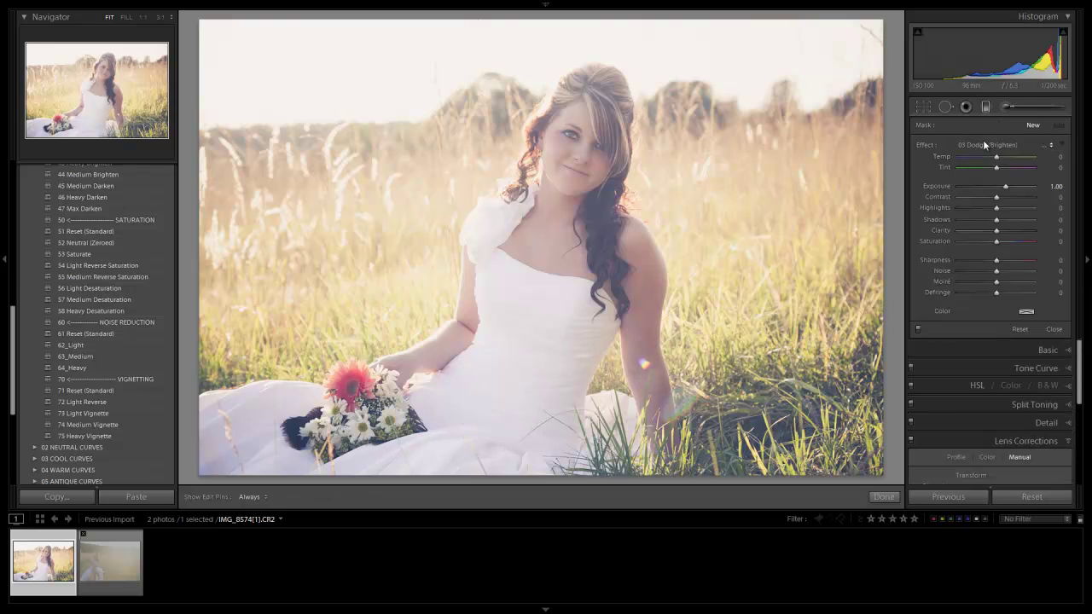
drag(407, 452, 425, 336)
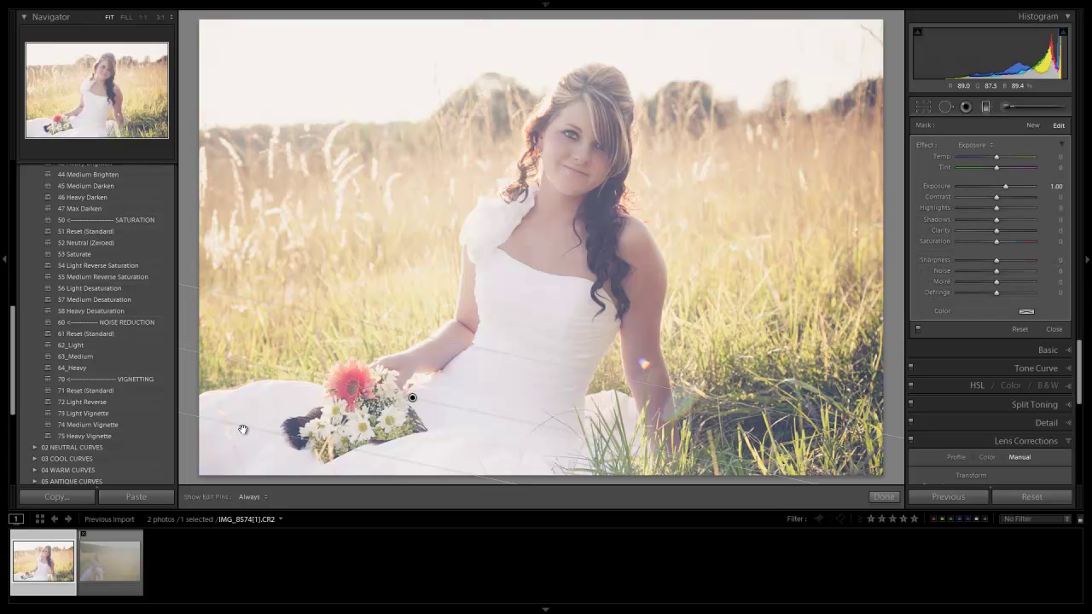
click(985, 106)
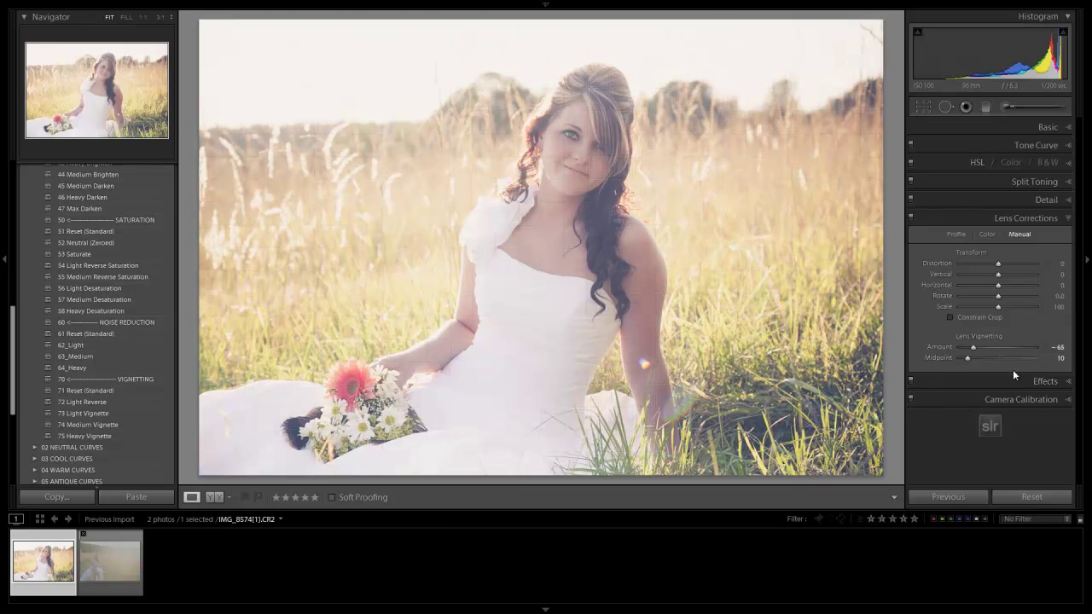
- Paint over the bride's hair, from the crown down the long curls, with an adjustment brush using the 15 Hair | Lashes effect
click(1008, 106)
click(985, 145)
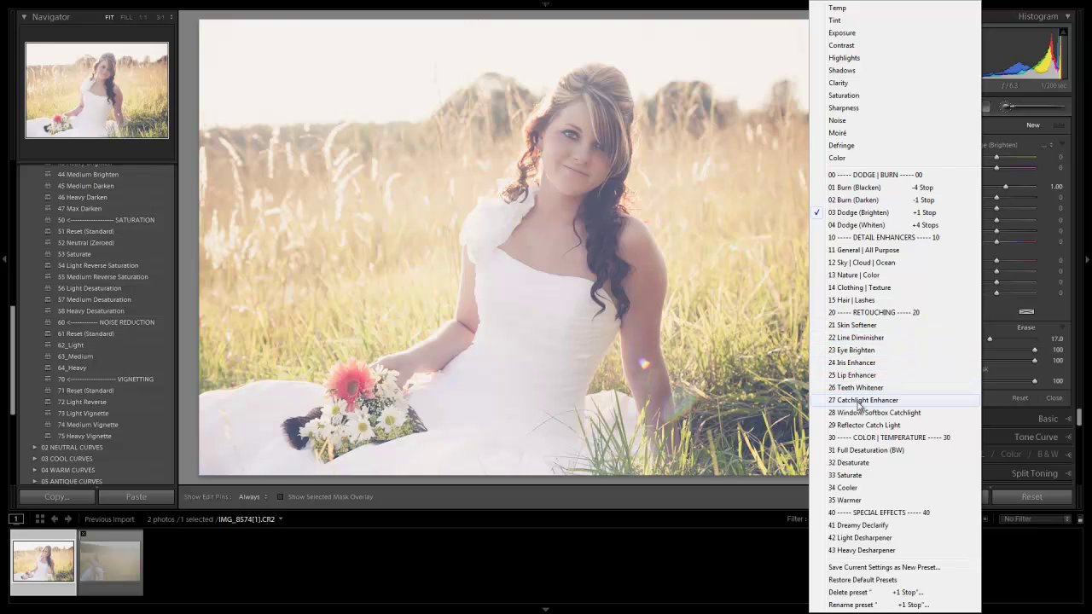
click(871, 302)
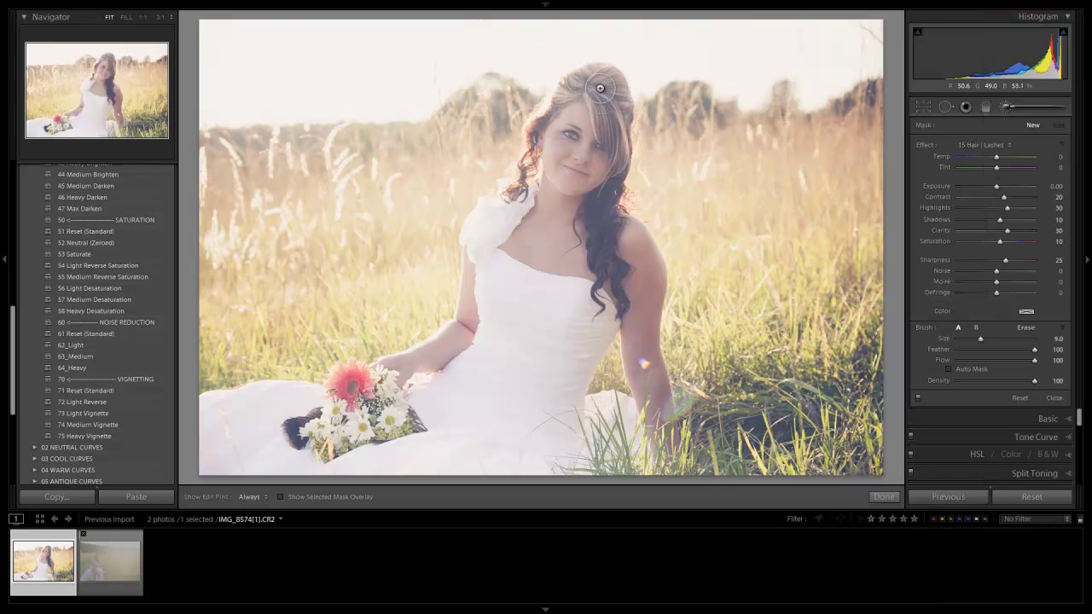
key(h)
mouse_move(614, 120)
mouse_down()
mouse_move(627, 85)
mouse_move(588, 75)
mouse_move(569, 90)
mouse_move(605, 100)
mouse_move(619, 150)
mouse_move(624, 108)
mouse_move(622, 159)
mouse_move(595, 225)
mouse_move(613, 278)
mouse_move(608, 260)
mouse_move(600, 294)
mouse_up()
mouse_move(579, 86)
mouse_down()
mouse_move(539, 118)
mouse_move(512, 190)
mouse_move(582, 71)
mouse_move(616, 75)
mouse_move(617, 166)
mouse_move(596, 227)
mouse_move(606, 289)
mouse_move(622, 306)
mouse_move(596, 282)
mouse_up()
key(h)
- Refine the hair brush mask around the neck, face and hairline, using a size 5 eraser on the neck area
key(alt)
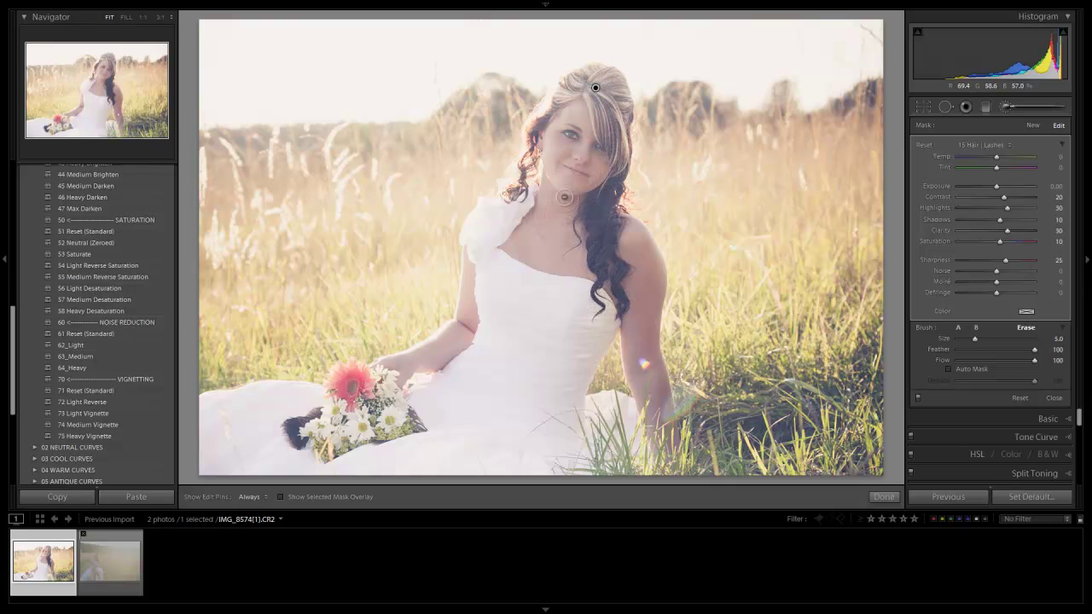
key(h)
mouse_move(583, 139)
mouse_down()
mouse_move(580, 108)
mouse_move(558, 128)
mouse_move(554, 197)
mouse_move(509, 117)
mouse_move(534, 82)
mouse_up()
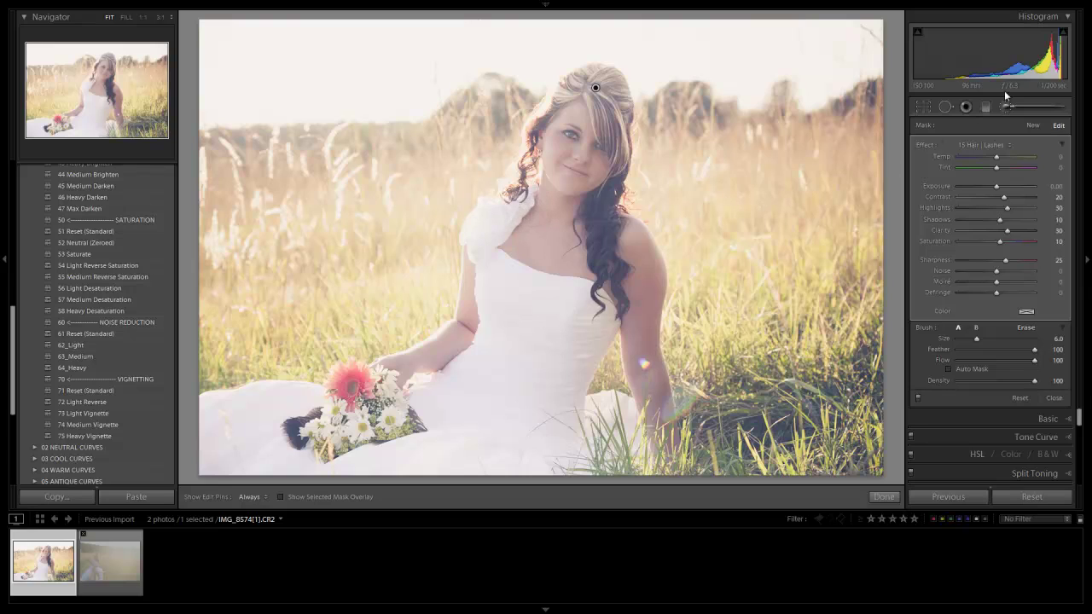
- Paint over the bride's skin with a new adjustment brush using the 21 Skin Softener effect, enlarging the brush to size 8
click(1006, 105)
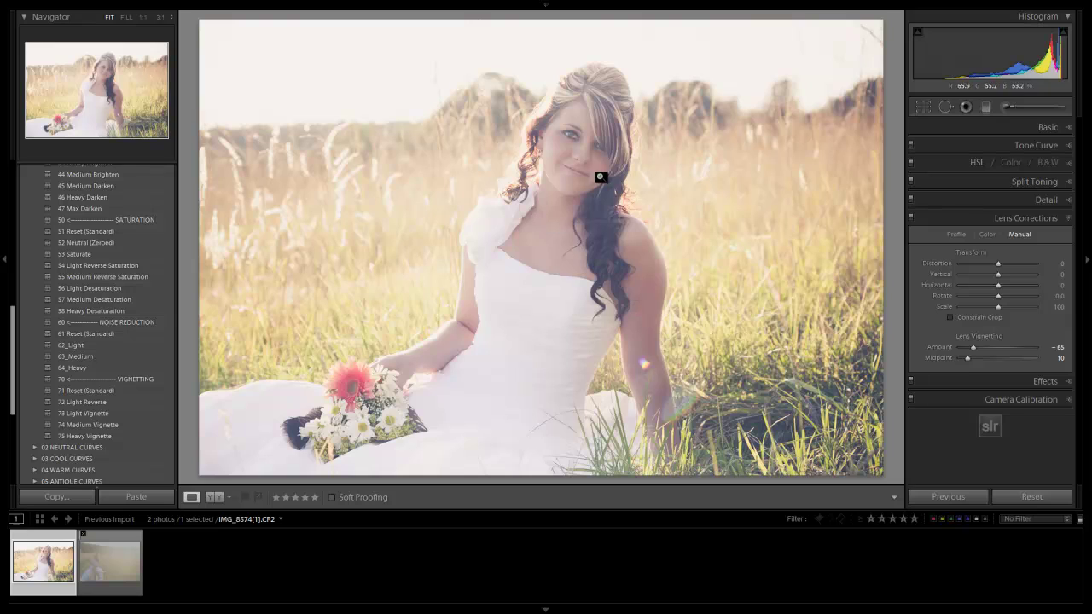
click(1010, 106)
click(983, 143)
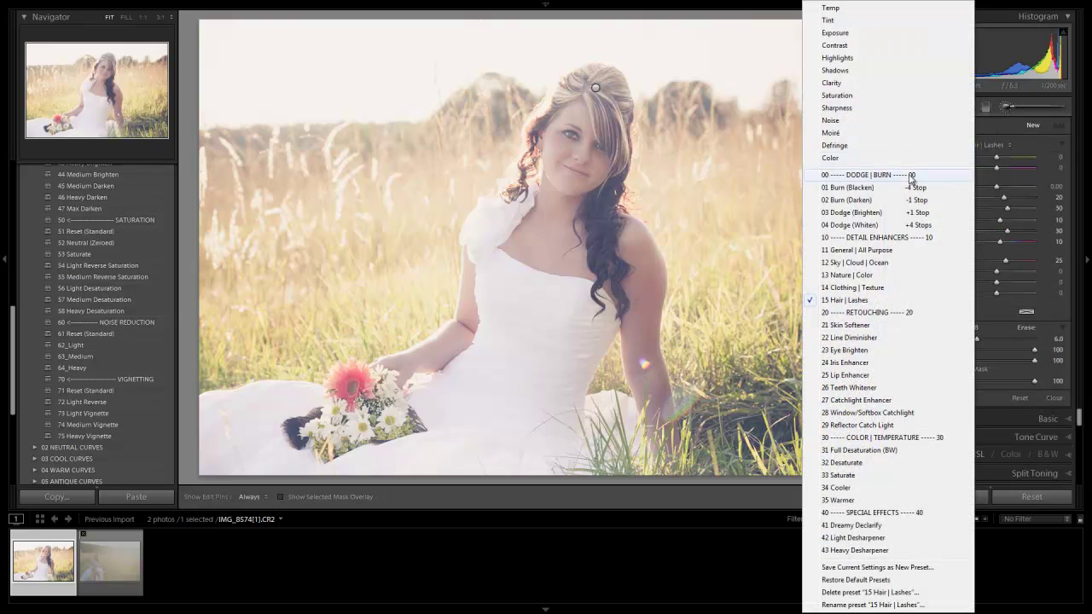
click(855, 325)
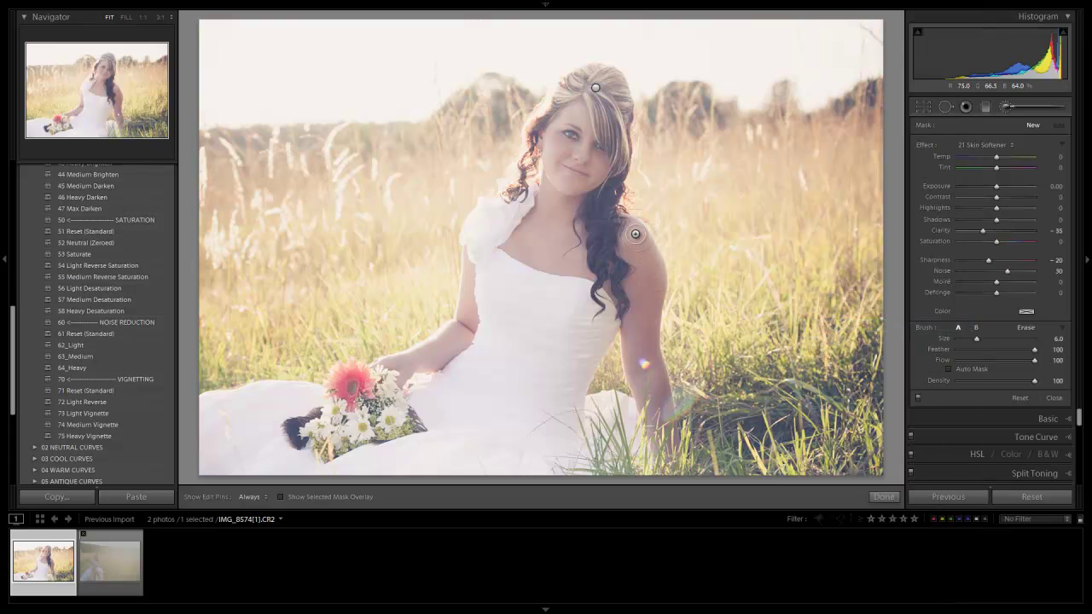
key(h)
mouse_move(612, 264)
mouse_down()
mouse_move(590, 225)
mouse_move(547, 201)
mouse_move(526, 248)
mouse_up()
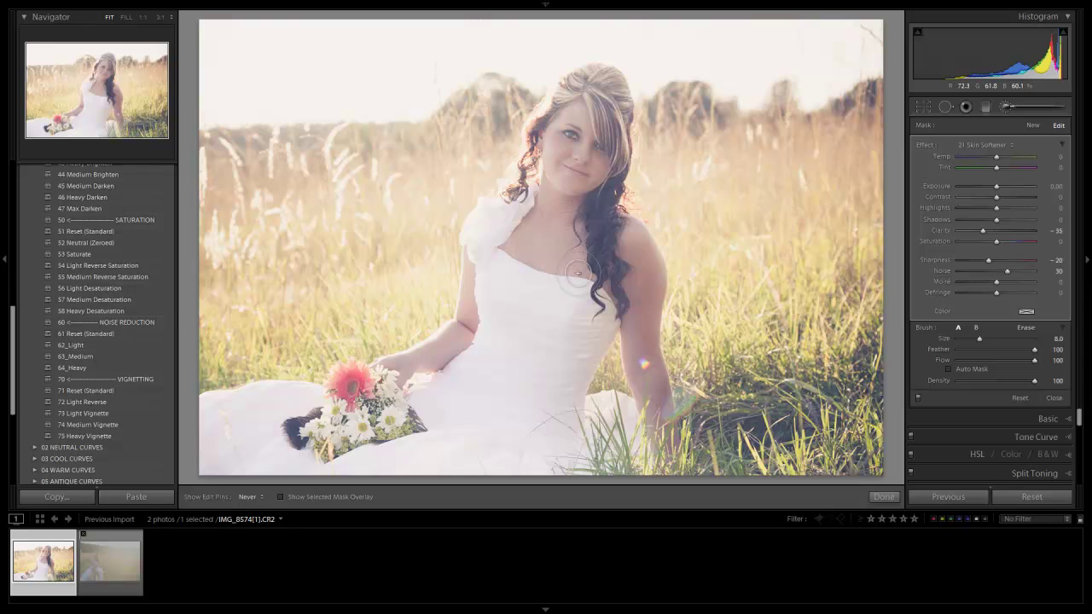
key(h)
key(h)
- Refine the skin softening mask around the long curls beside the shoulder with a size 3 eraser, and finish the brush adjustment
scroll(589, 256, down, 3)
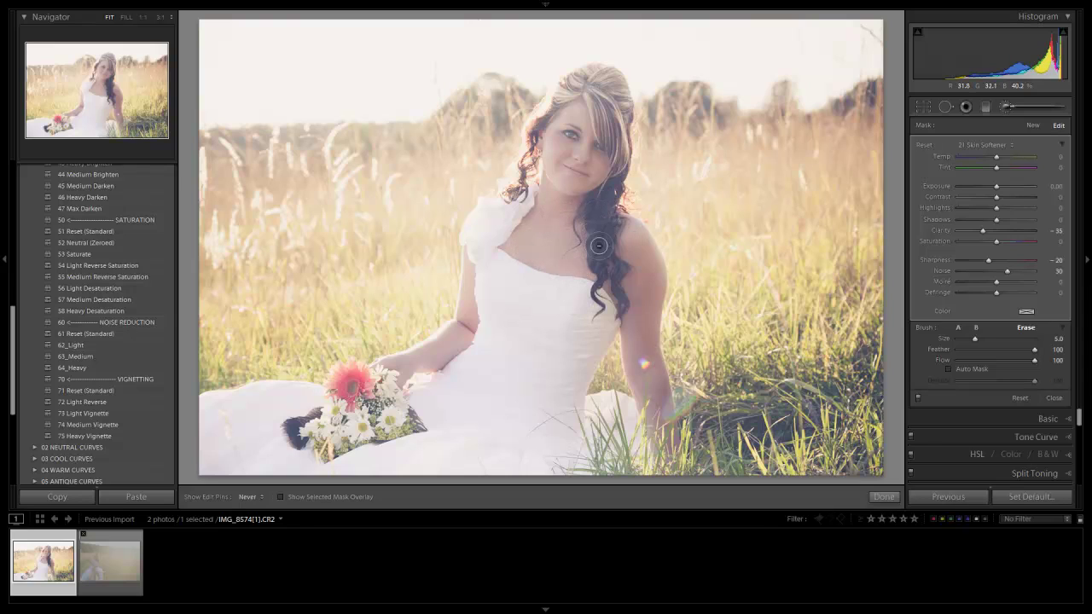
key(alt)
scroll(606, 260, down, 2)
key(h)
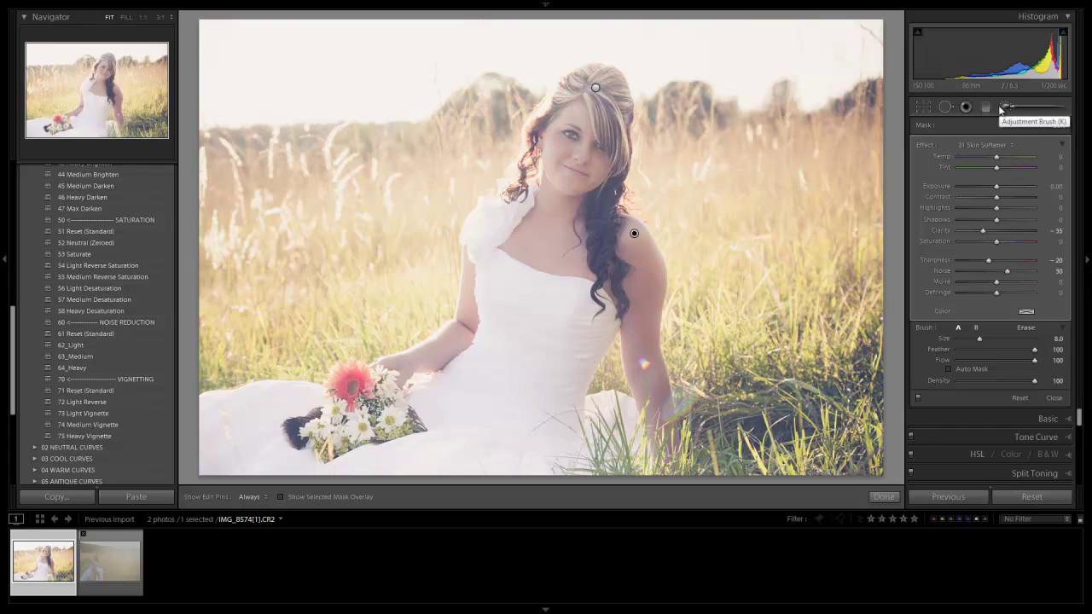
click(1003, 107)
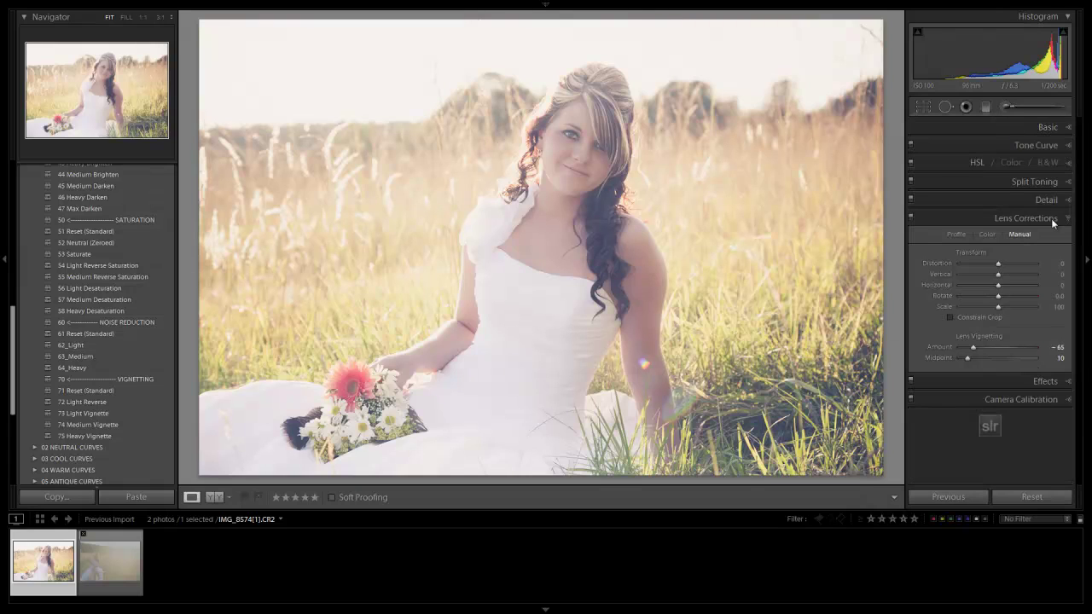
- Try a clarity of +30 on the portrait in the basic adjustments, and undo it
click(1050, 219)
click(1027, 128)
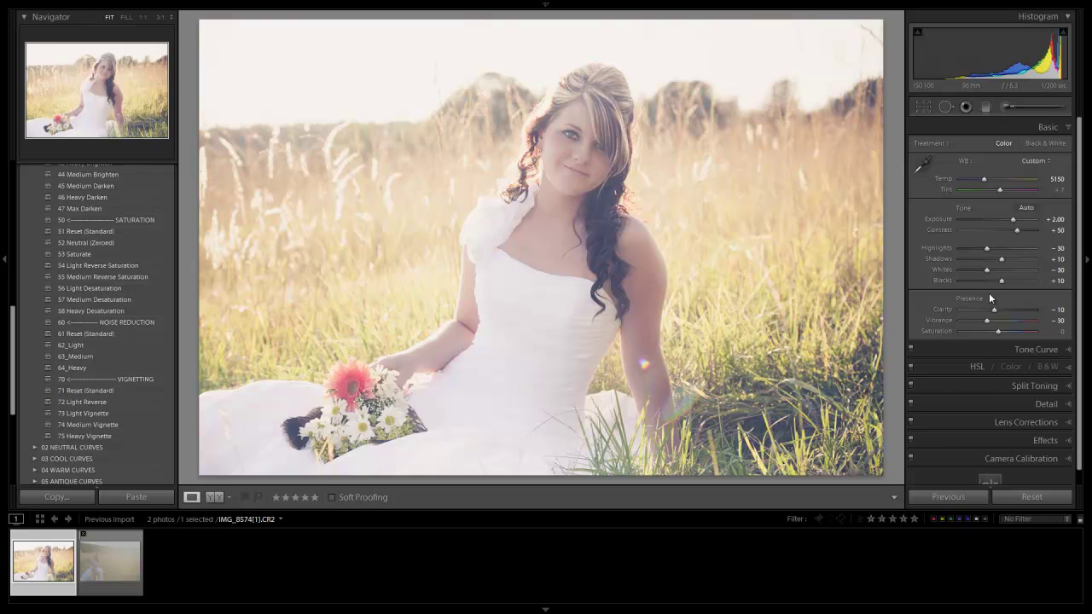
drag(1002, 310, 1007, 310)
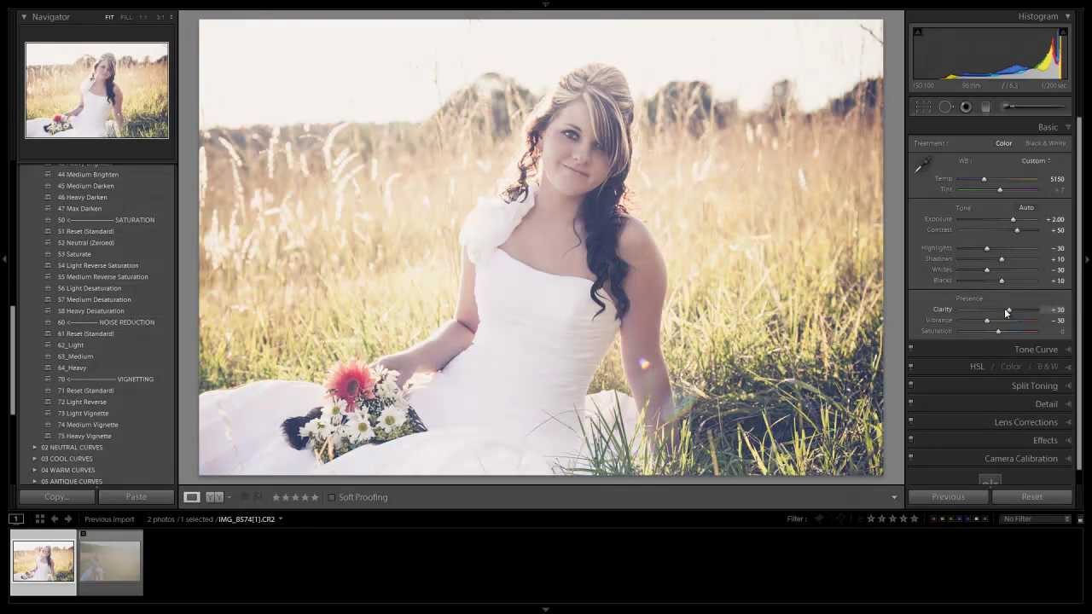
key(ctrl+z)
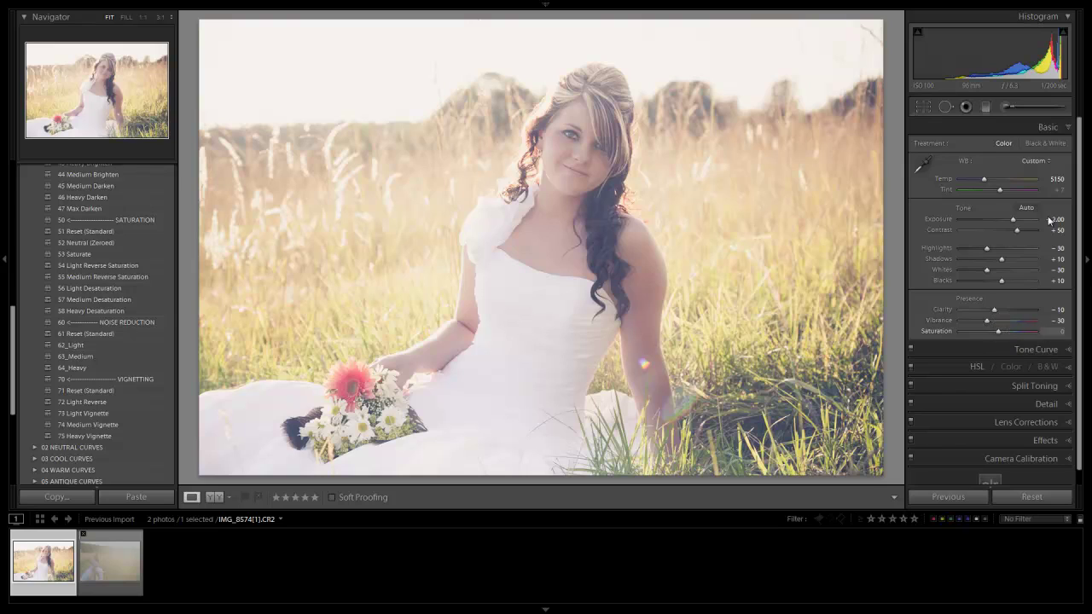
- Examine the point tone curve of the combined RGB, red, green and blue channels in turn
click(1051, 126)
click(1048, 147)
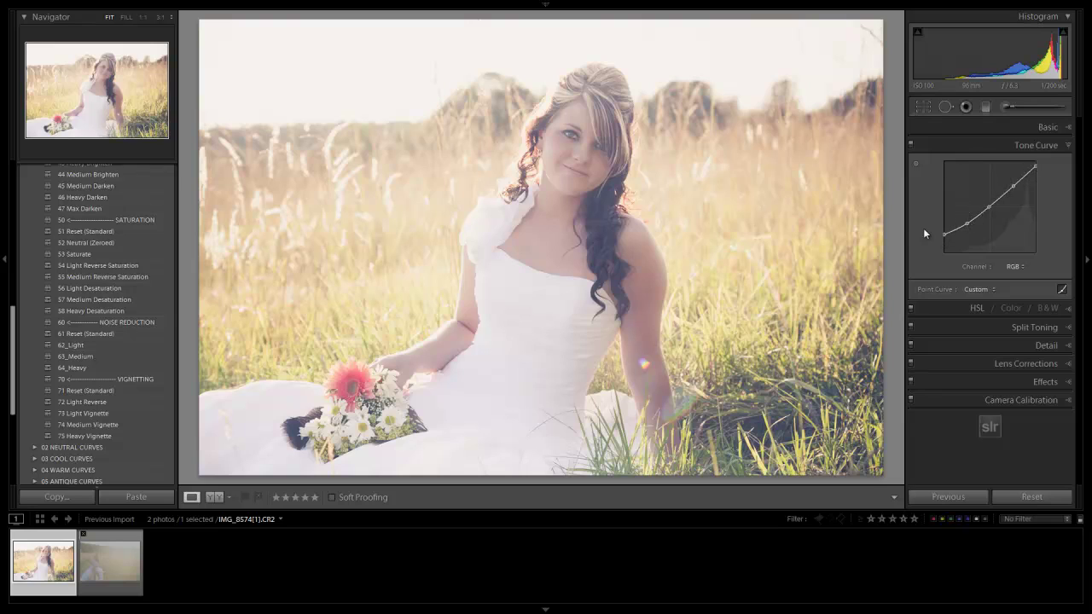
click(1014, 267)
click(996, 291)
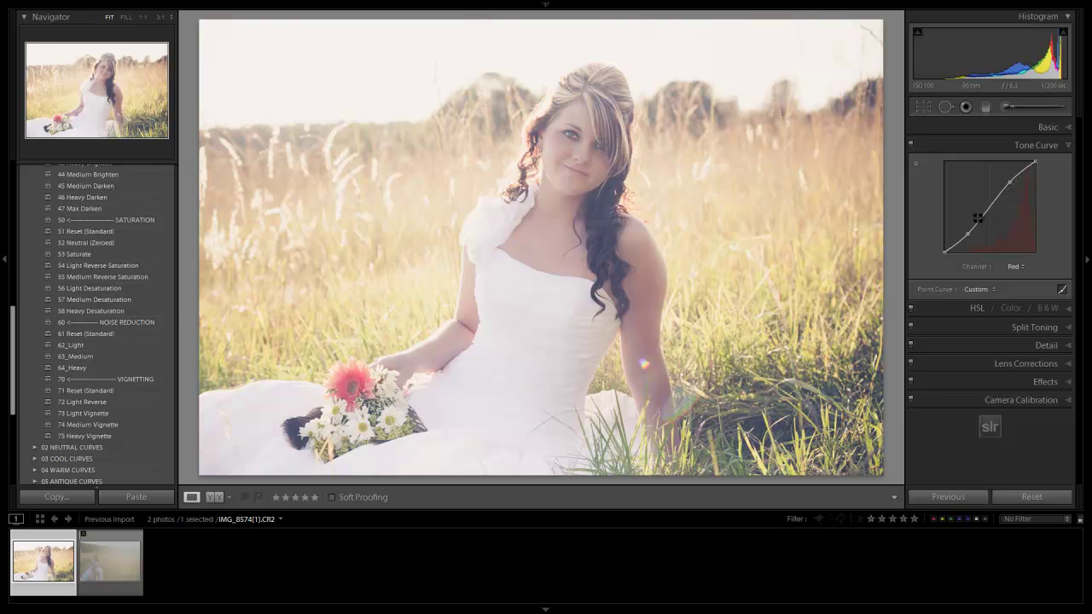
click(1014, 266)
click(991, 308)
drag(961, 234, 965, 237)
click(1011, 266)
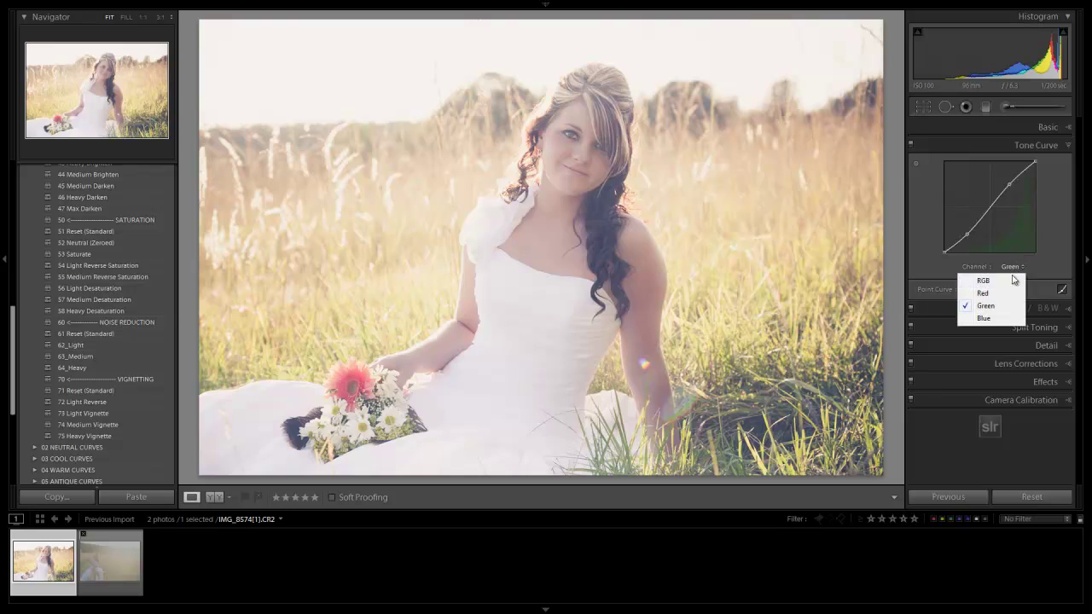
click(985, 317)
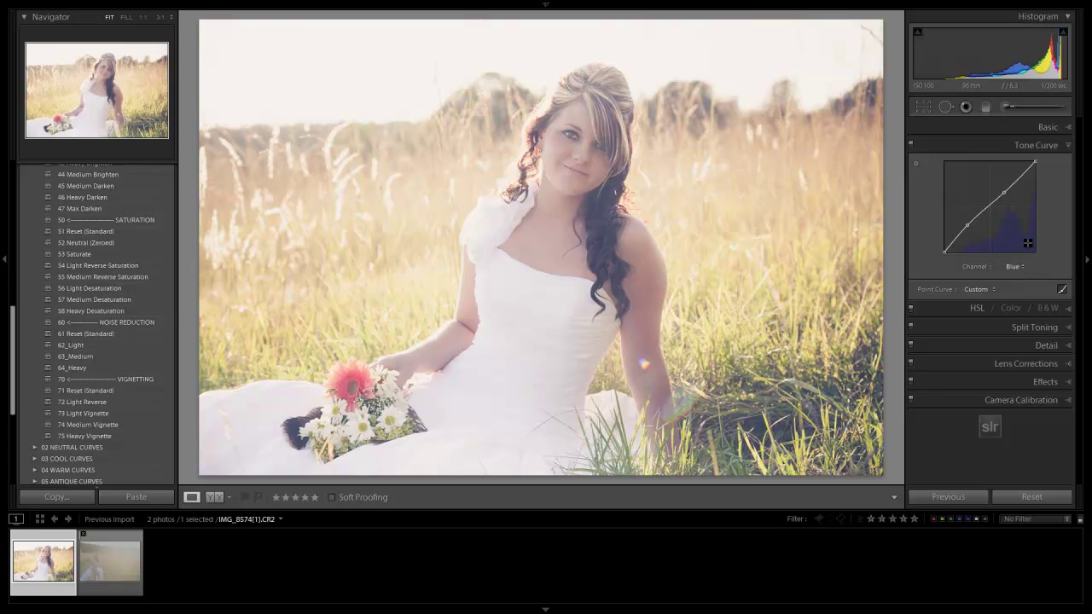
click(1062, 147)
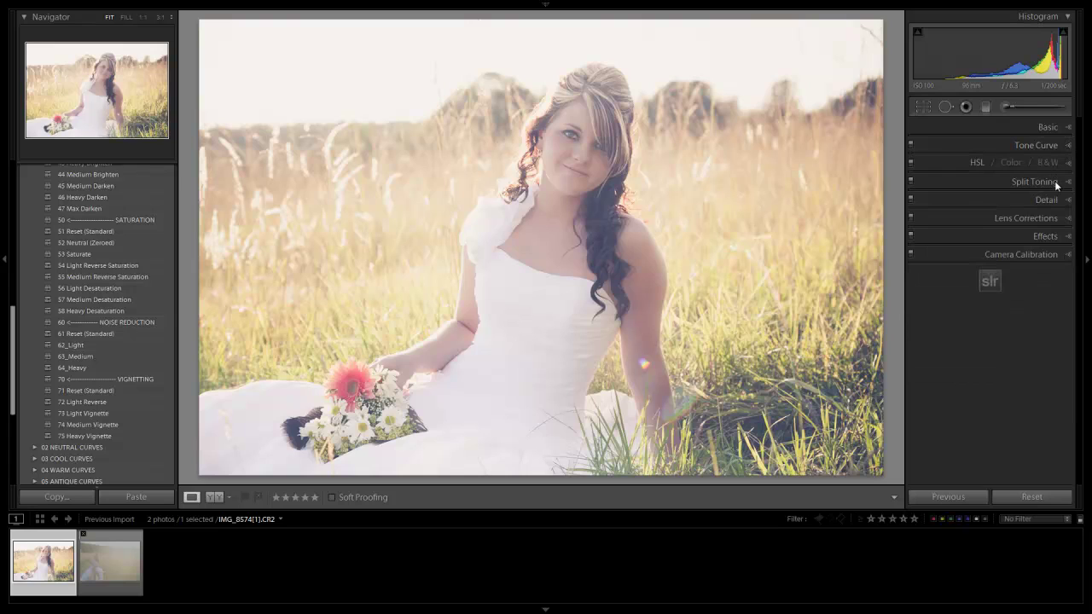
- Smooth the fine noise by setting the luminance noise reduction to 20, checking the bride's face up close
click(1058, 203)
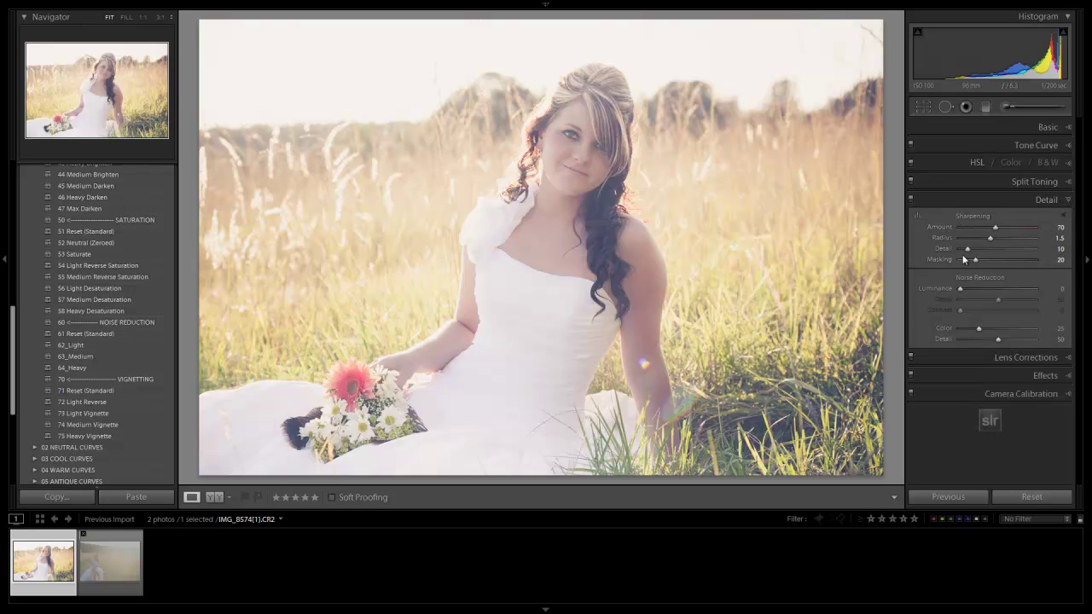
click(572, 139)
drag(572, 139, 450, 182)
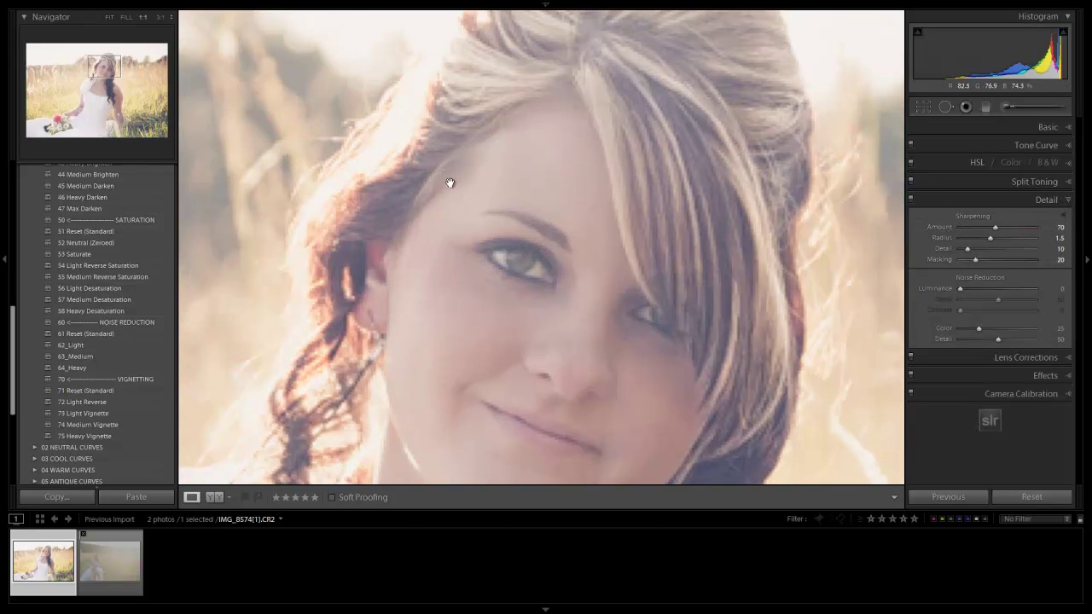
drag(608, 375, 617, 178)
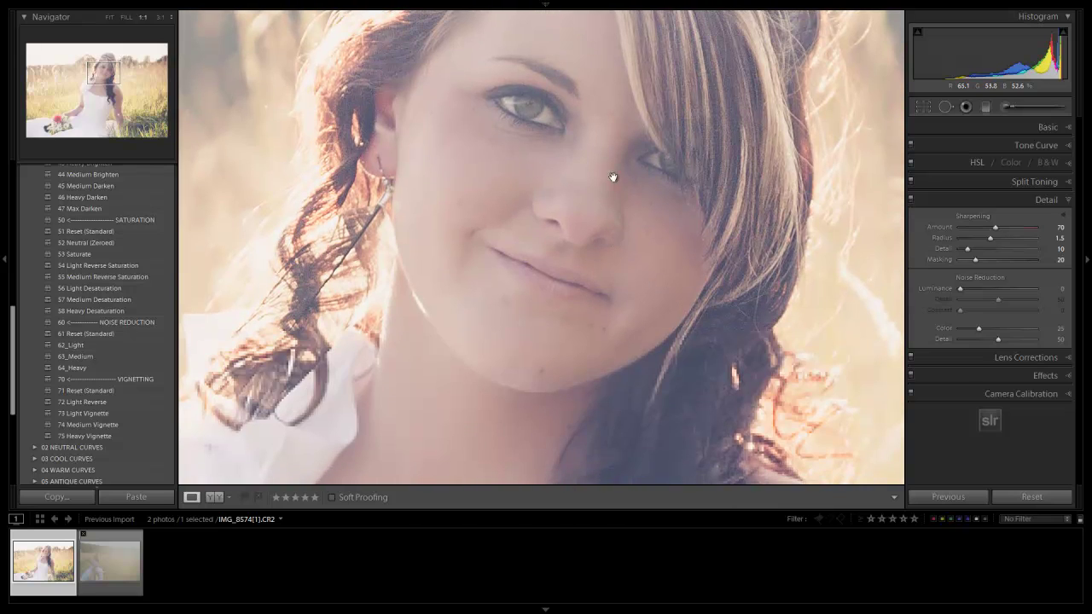
click(533, 198)
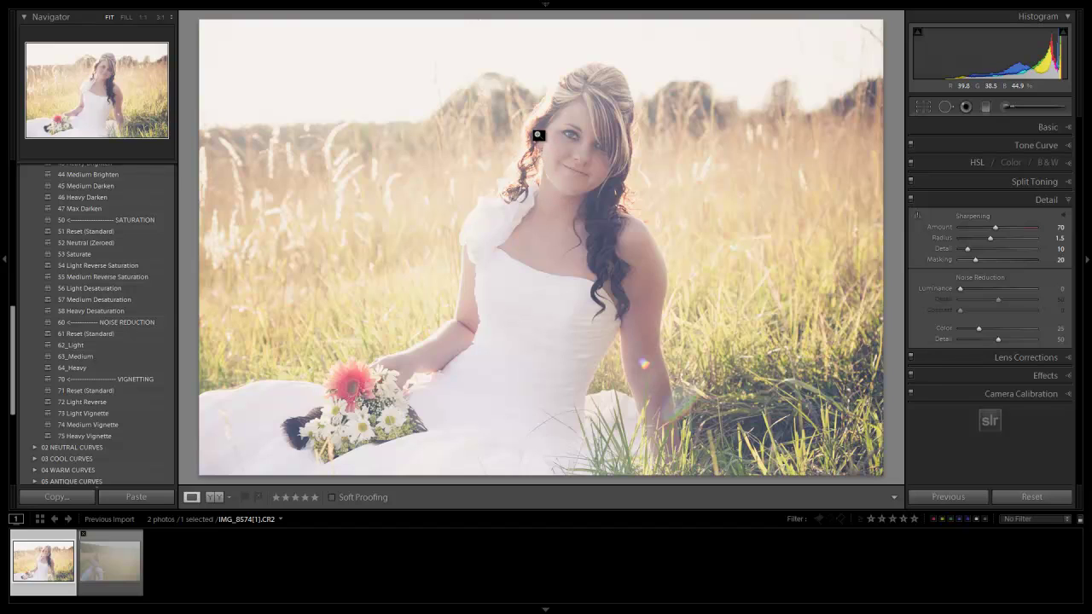
click(976, 290)
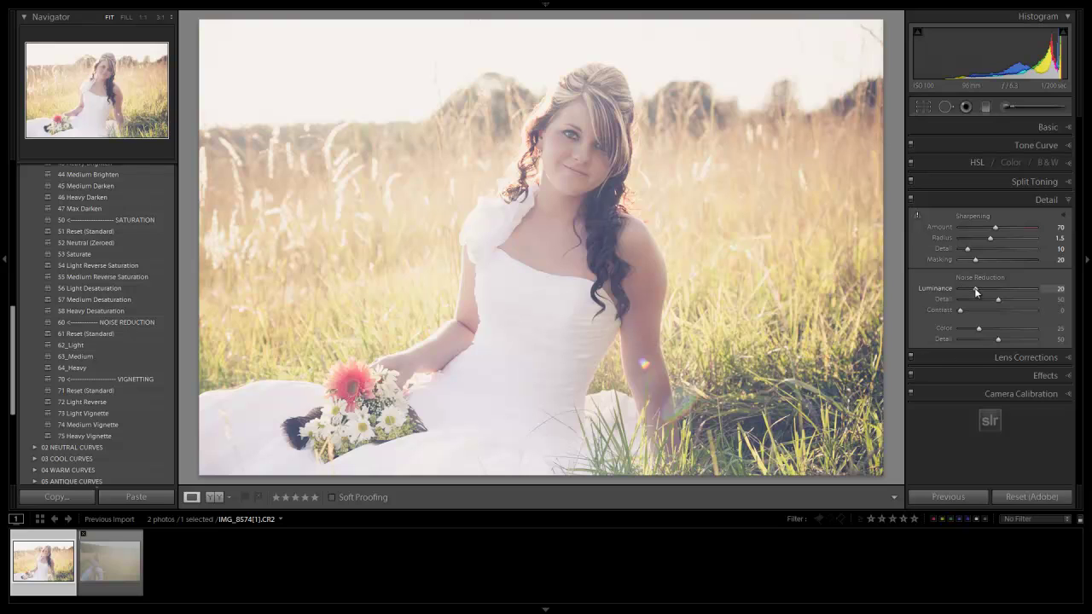
click(567, 160)
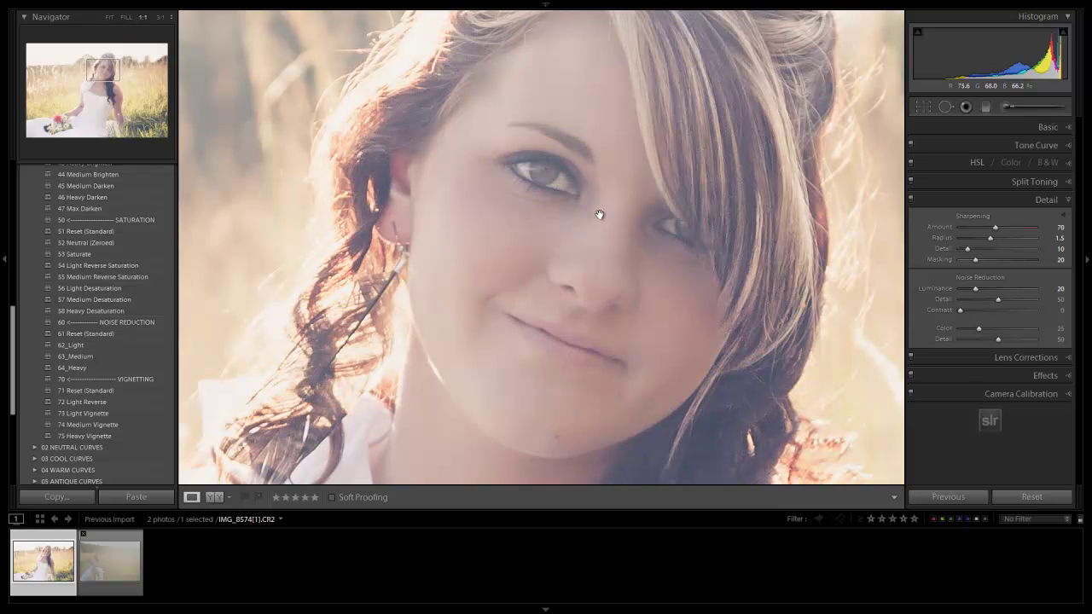
click(1048, 199)
click(1063, 219)
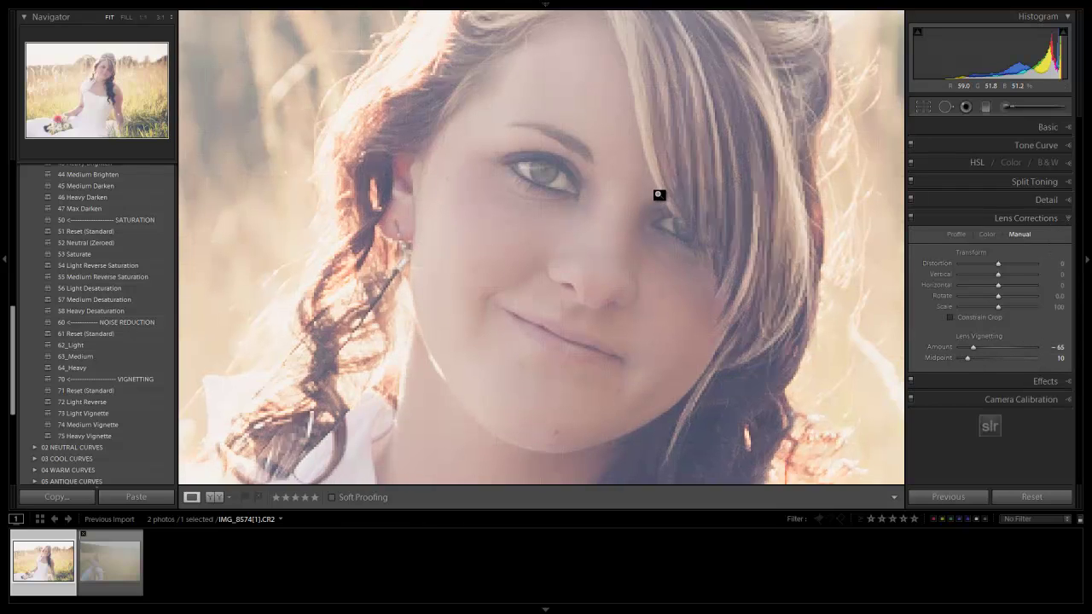
click(657, 192)
- Reselect the 15 Hair | Lashes brush adjustment and refine its mask near the hairline beside the face with a size 3 eraser
click(1006, 105)
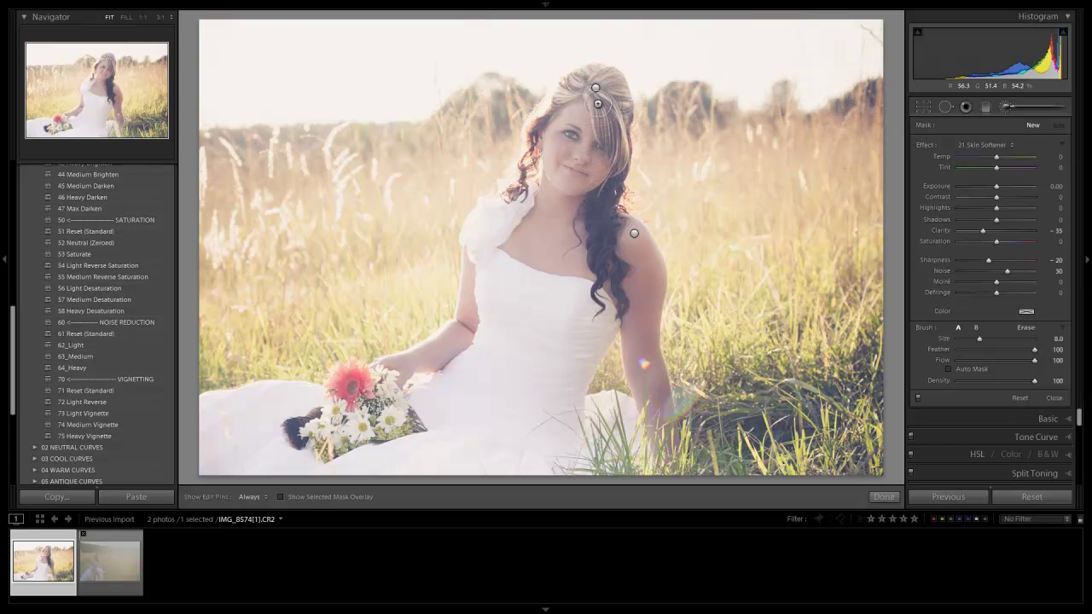
click(595, 87)
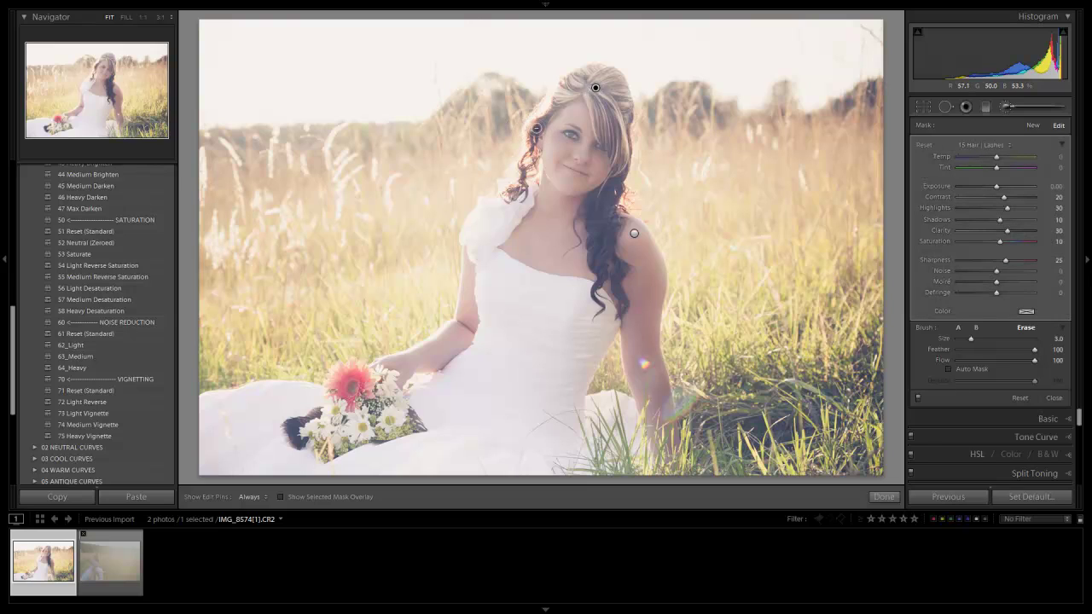
key(h)
key(alt)
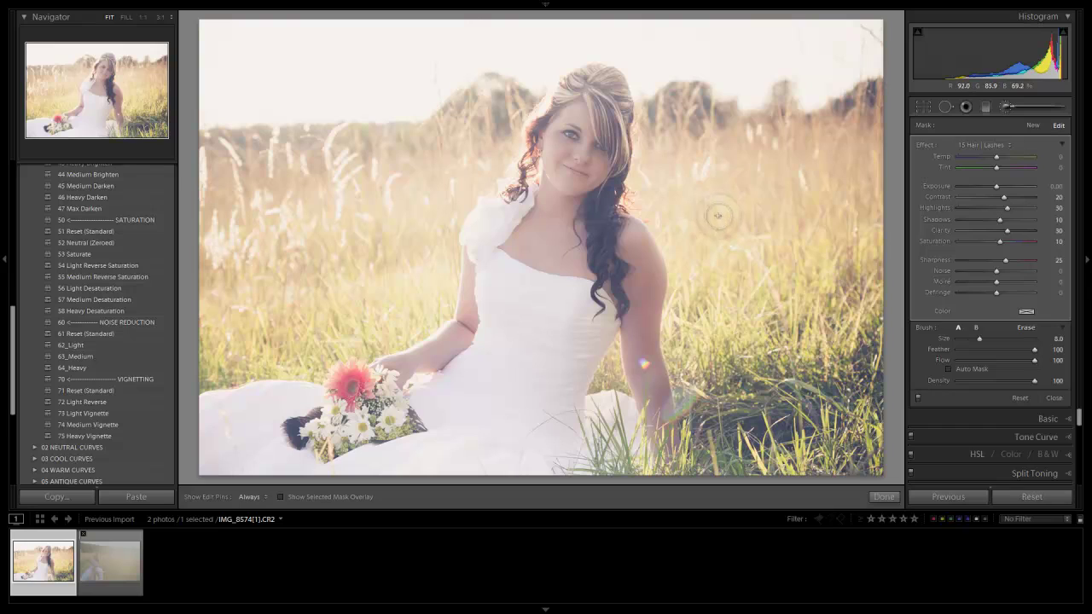
key(h)
click(1009, 108)
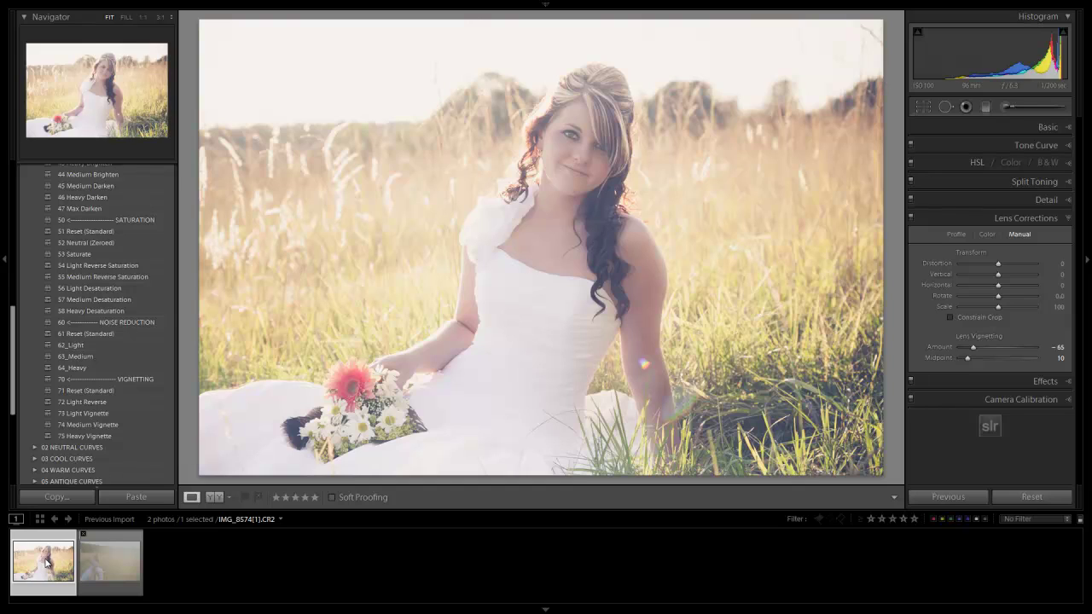
- Create a virtual copy of the edited portrait and apply the 34 Warm Cross neutral punch preset from the warm curves
key(ctrl+apostrophe)
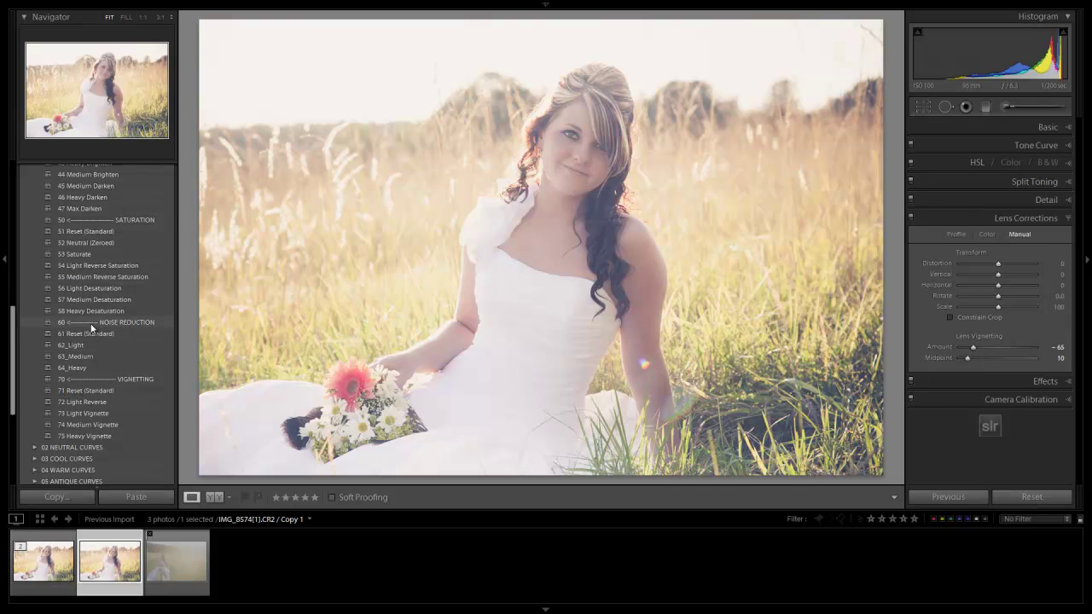
scroll(91, 327, up, 10)
click(33, 201)
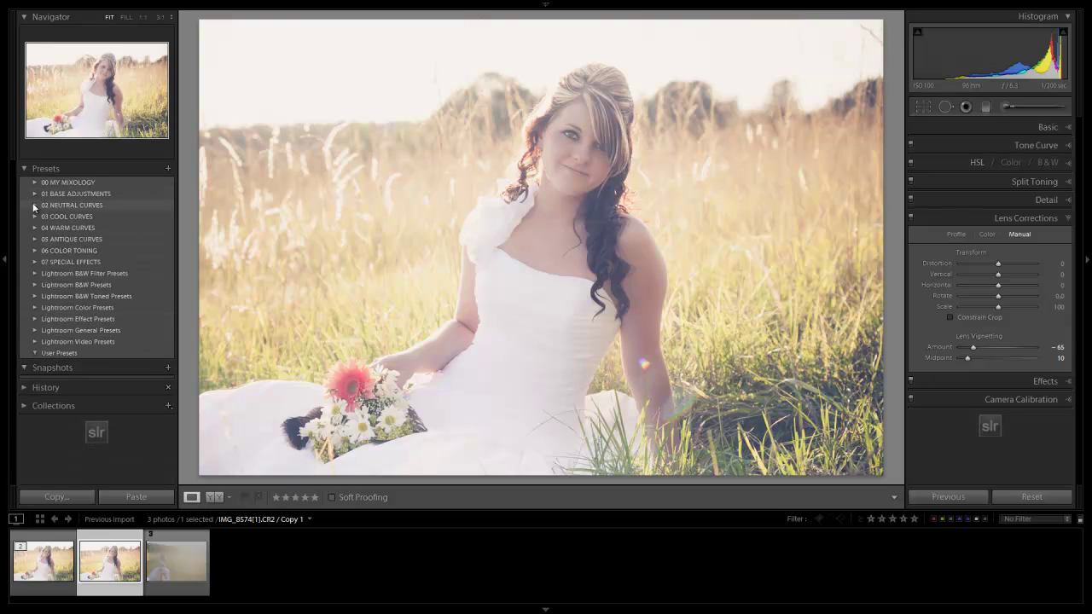
click(34, 228)
scroll(110, 336, down, 2)
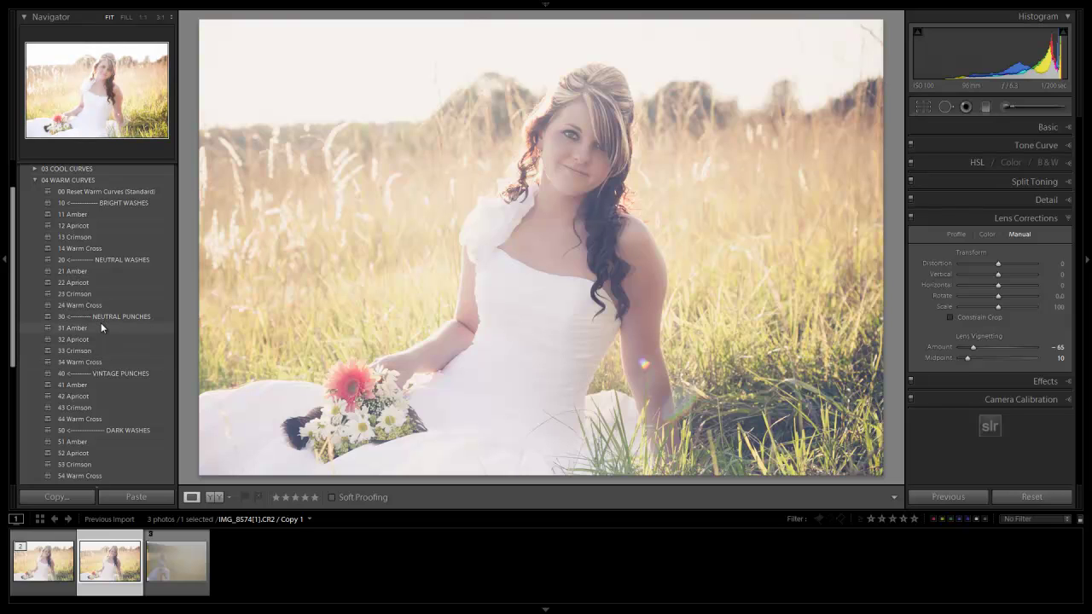
click(91, 365)
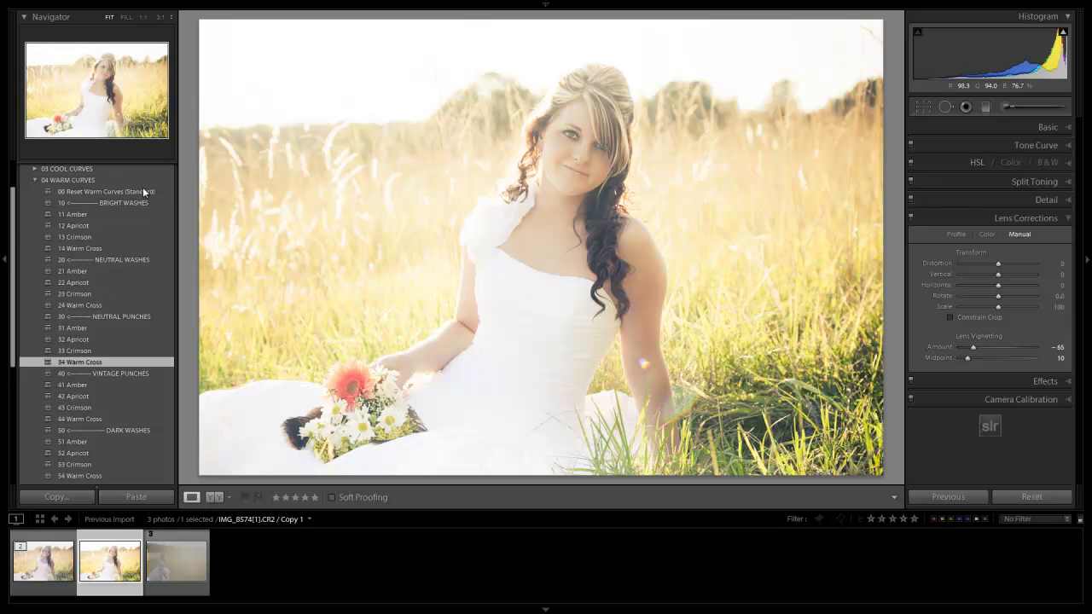
- Tone down the copy's brightness with the 07 Lighten +1.5 base adjustment and fine-tune the exposure to +1.73
click(35, 180)
click(35, 193)
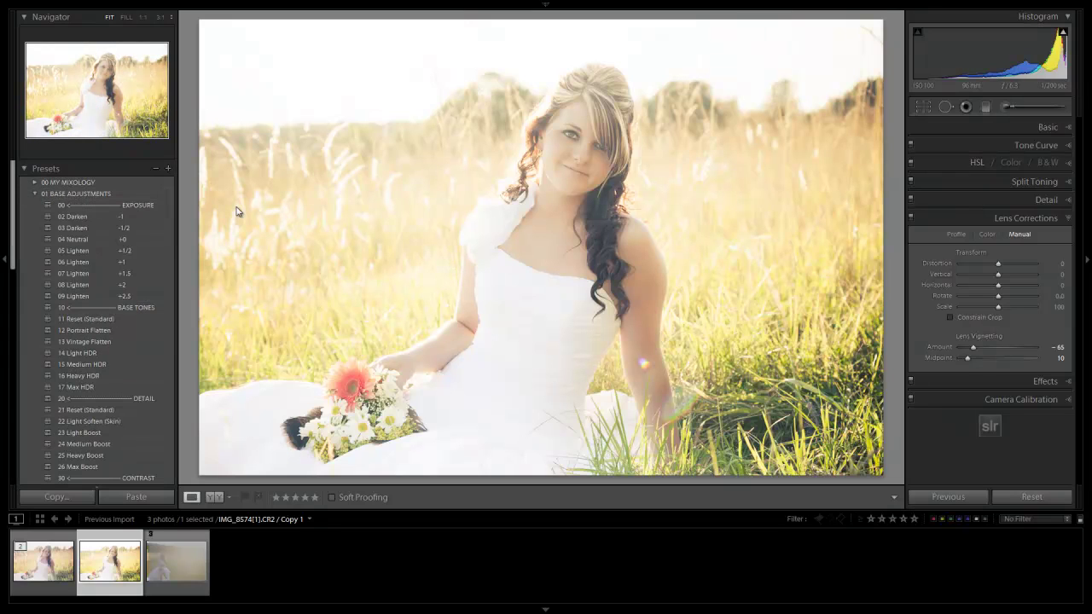
click(116, 273)
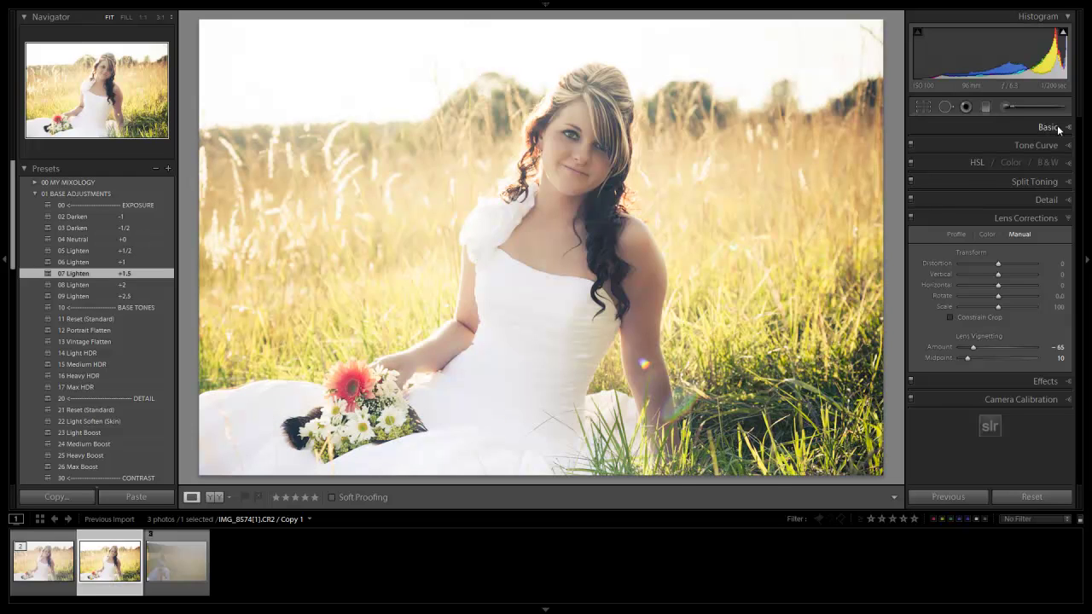
click(1049, 127)
drag(1003, 226, 1005, 217)
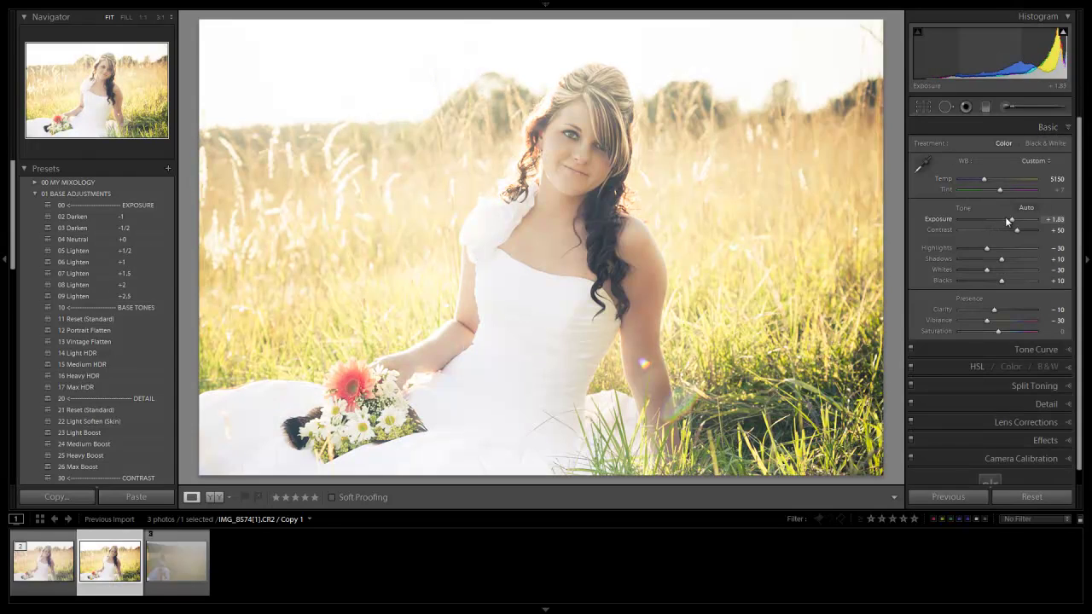
key(Down)
- Cool the copy's white balance by setting the temperature to 4150
key(Down)
key(Down)
key(Down)
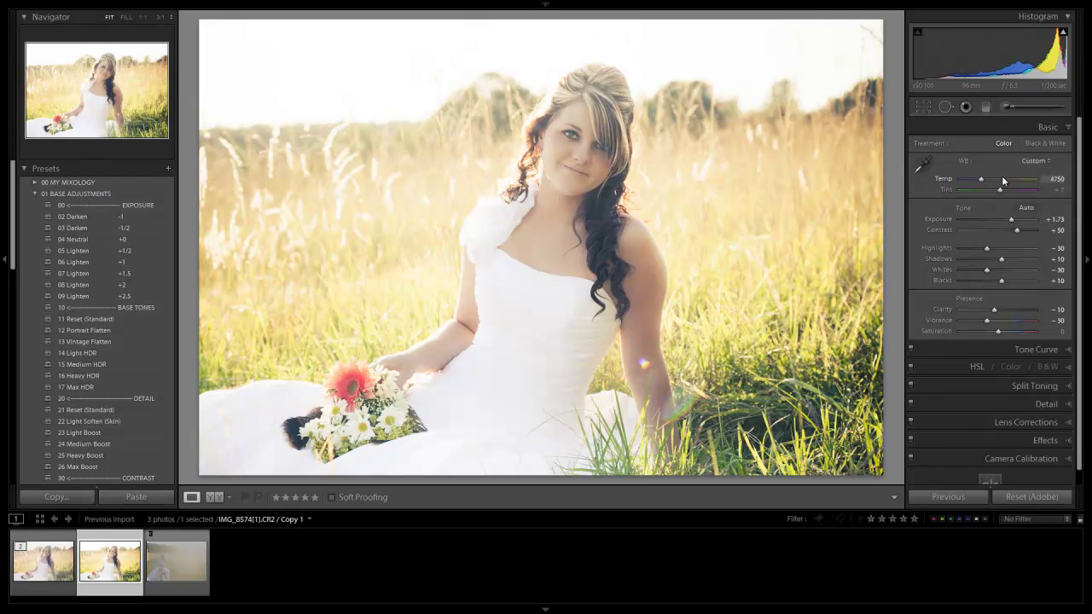
key(Down)
key(Down)
key(Down)
key(Down)
key(Down)
key(Down)
key(Down)
key(Down)
key(Down)
key(Down)
key(Down)
key(Down)
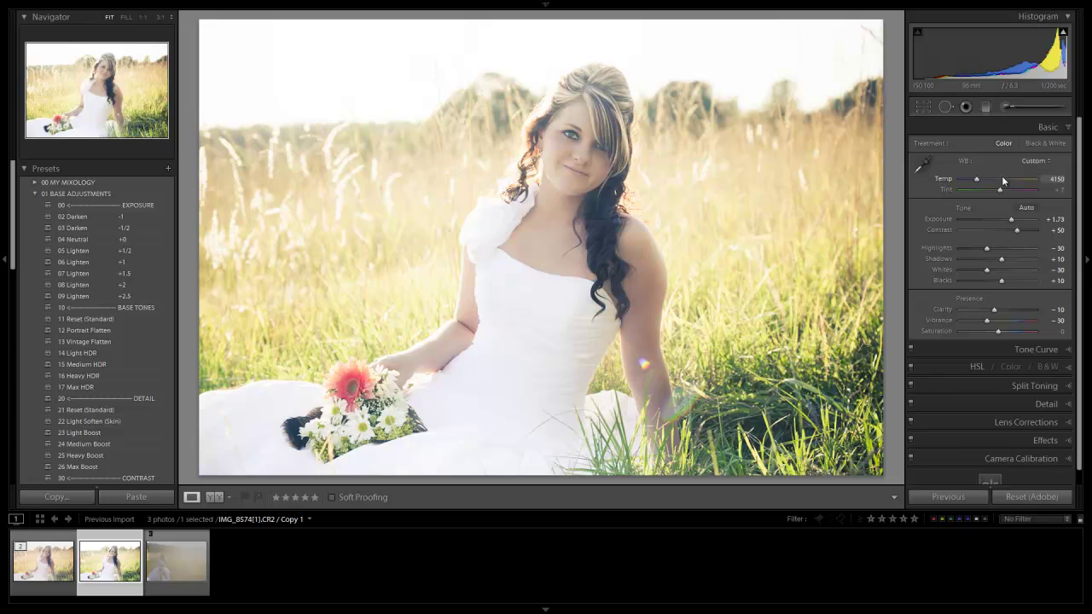
- Refine the virtual copy's white balance by setting the temperature to 4450 and the tint to +2
key(Up)
key(Up)
key(Up)
key(Up)
key(Tab)
key(Down)
key(Down)
key(Down)
key(Down)
key(Down)
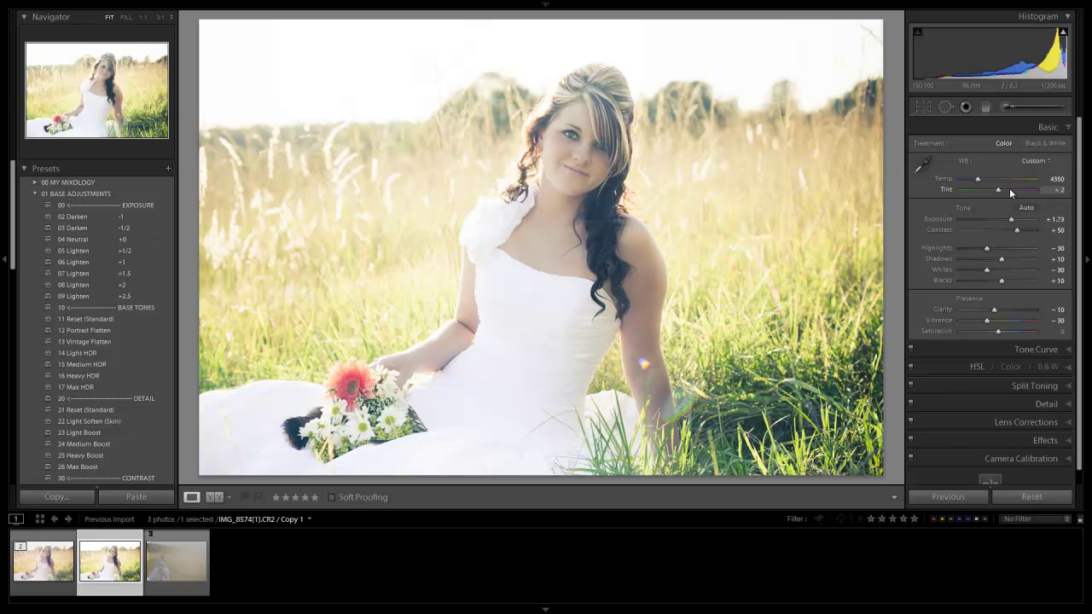
key(Up)
key(Up)
- Soften the color copy's tones by setting contrast to +30 and blacks to -10
key(shift)
key(shift+Down)
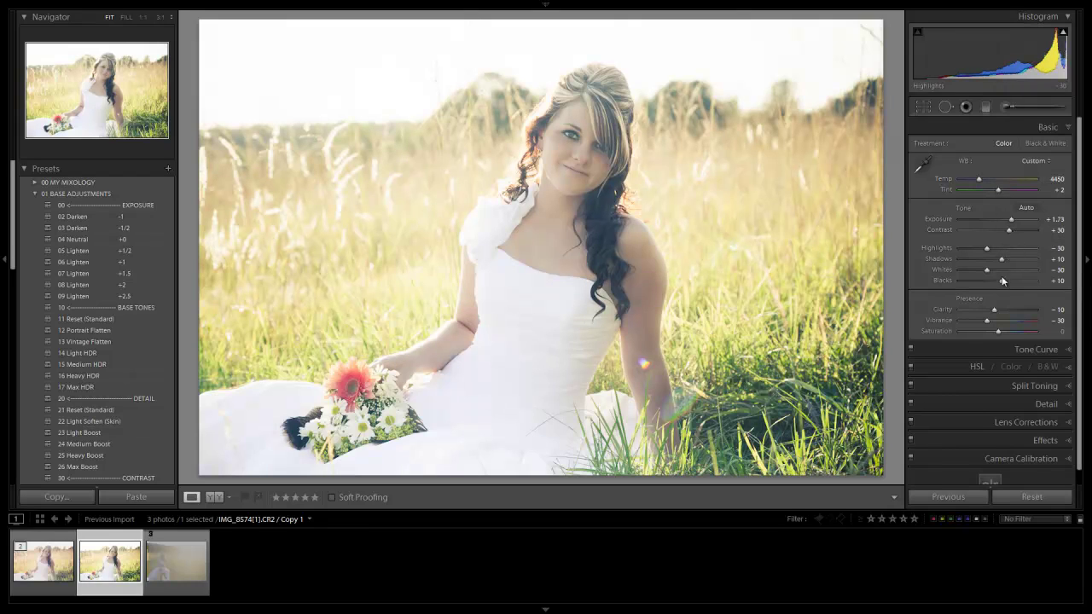
key(shift+Down)
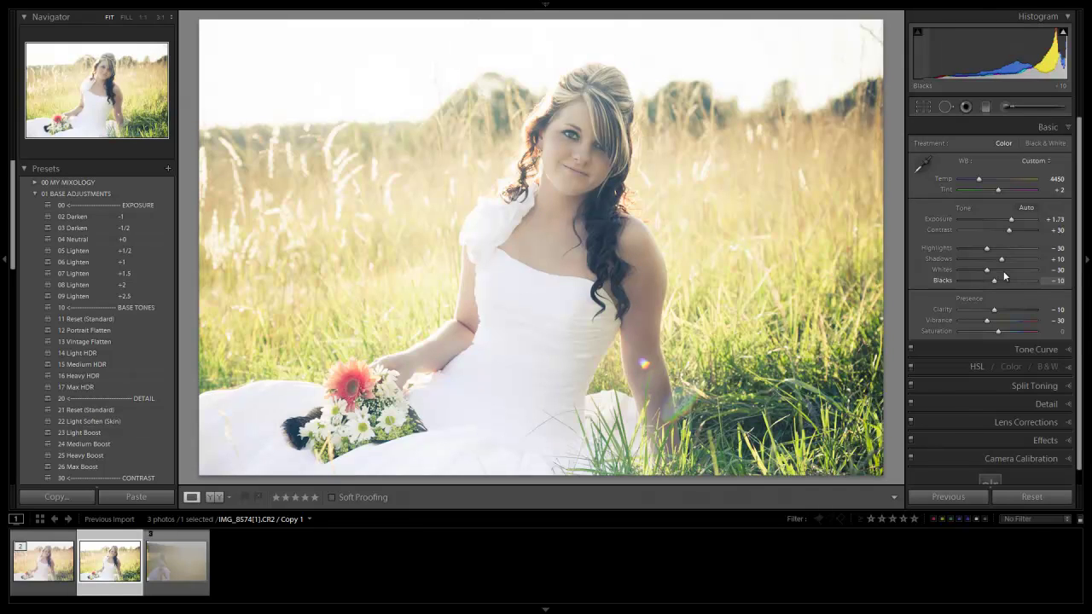
- Brighten the color copy by fine-tuning the exposure to +1.83
key(Up)
key(Up)
key(Down)
key(Down)
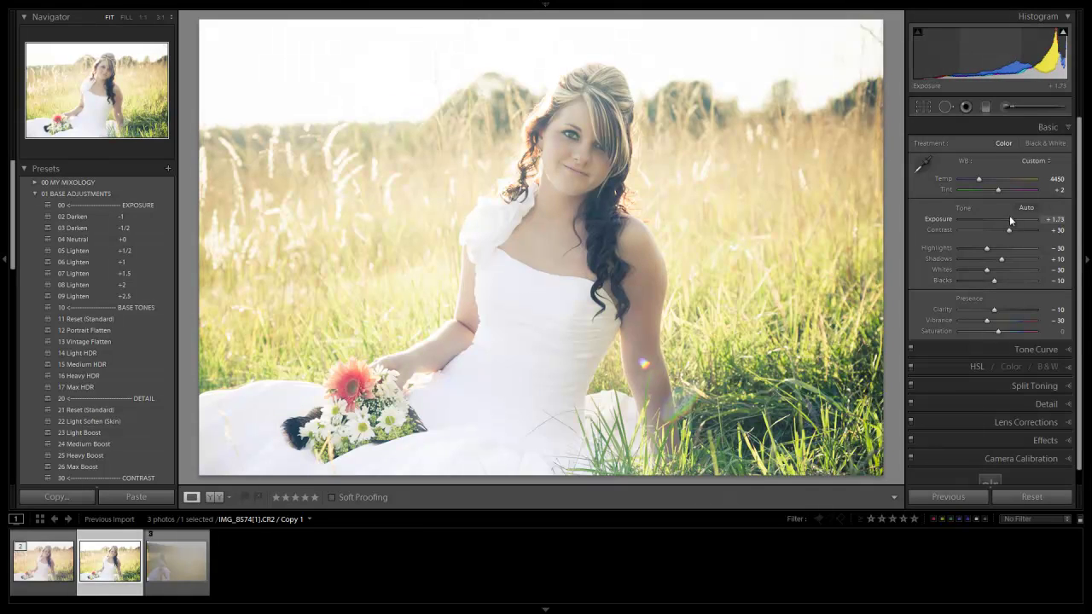
key(Up)
key(Up)
- Create a second virtual copy and apply the 41 B&W vintage punch preset from the antique curves
key(ctrl+apostrophe)
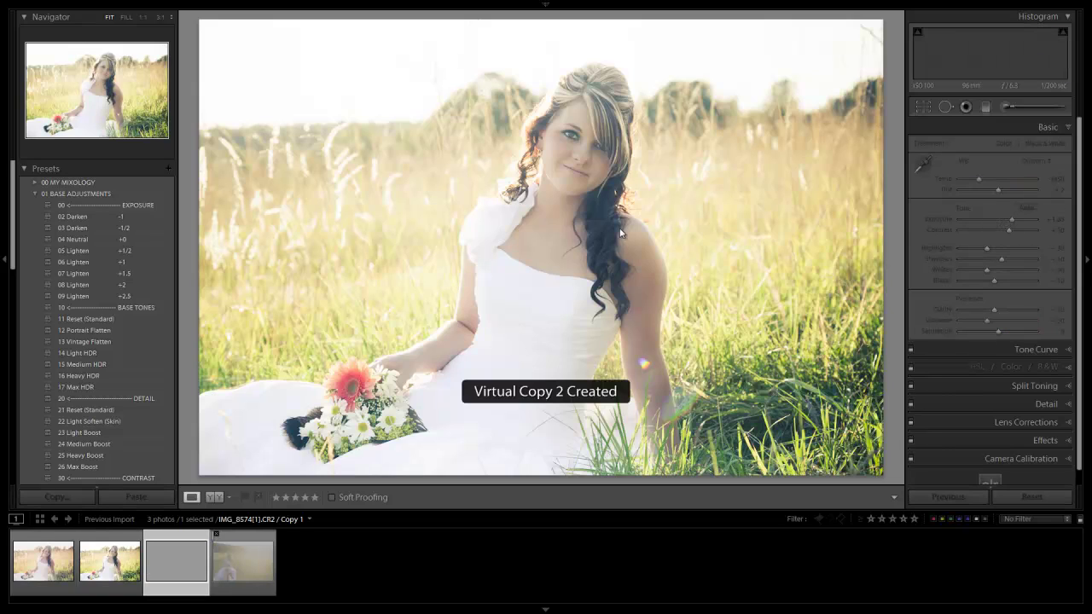
click(34, 194)
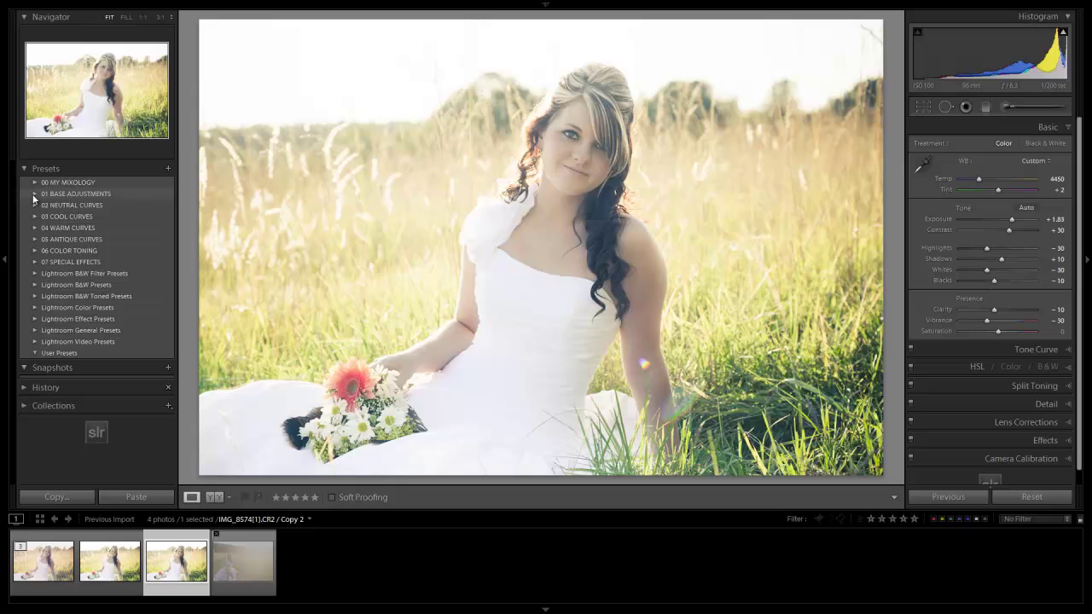
click(33, 239)
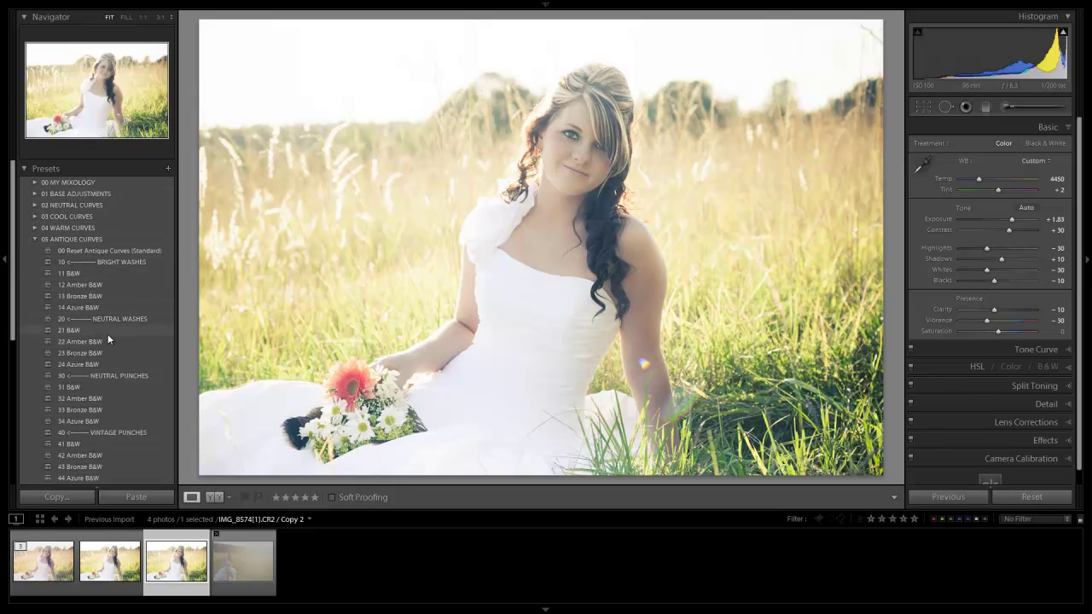
scroll(99, 347, down, 2)
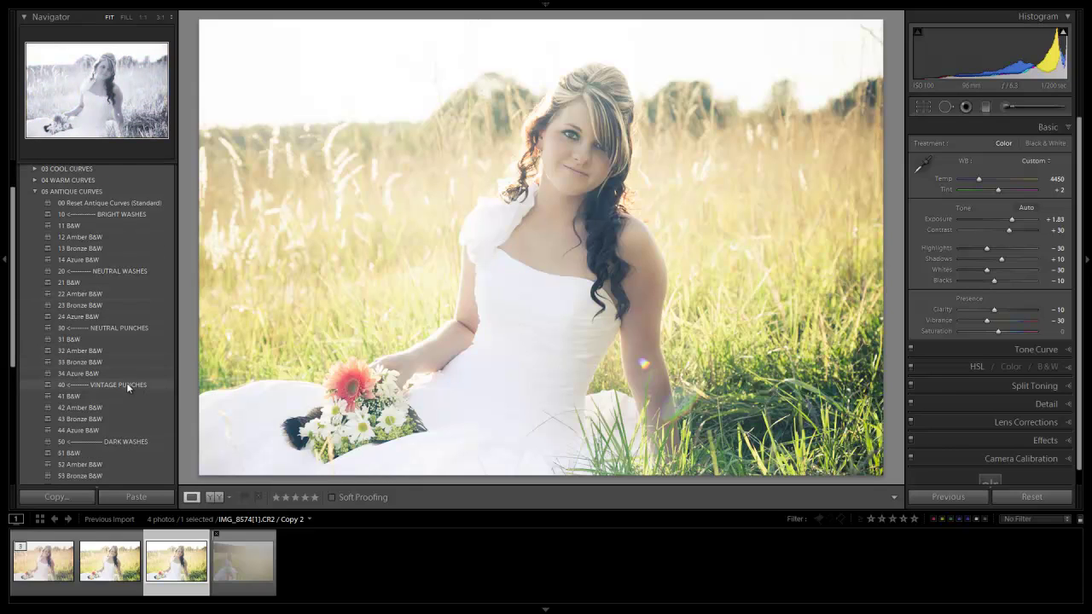
click(95, 395)
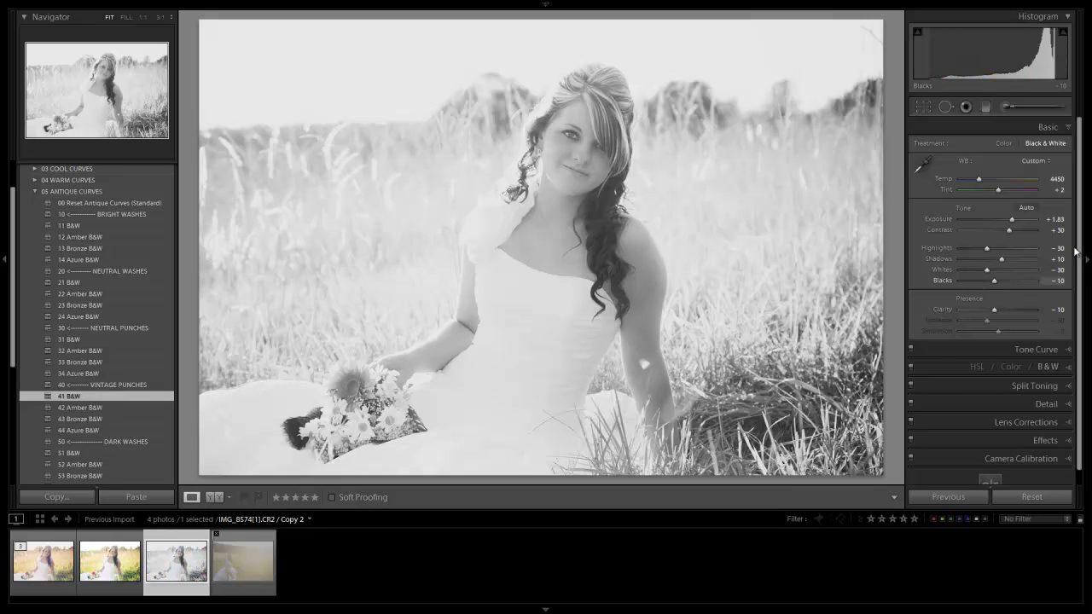
- Set the black-and-white copy's exposure to +1.96 and its contrast to +50
scroll(1022, 222, down, 4)
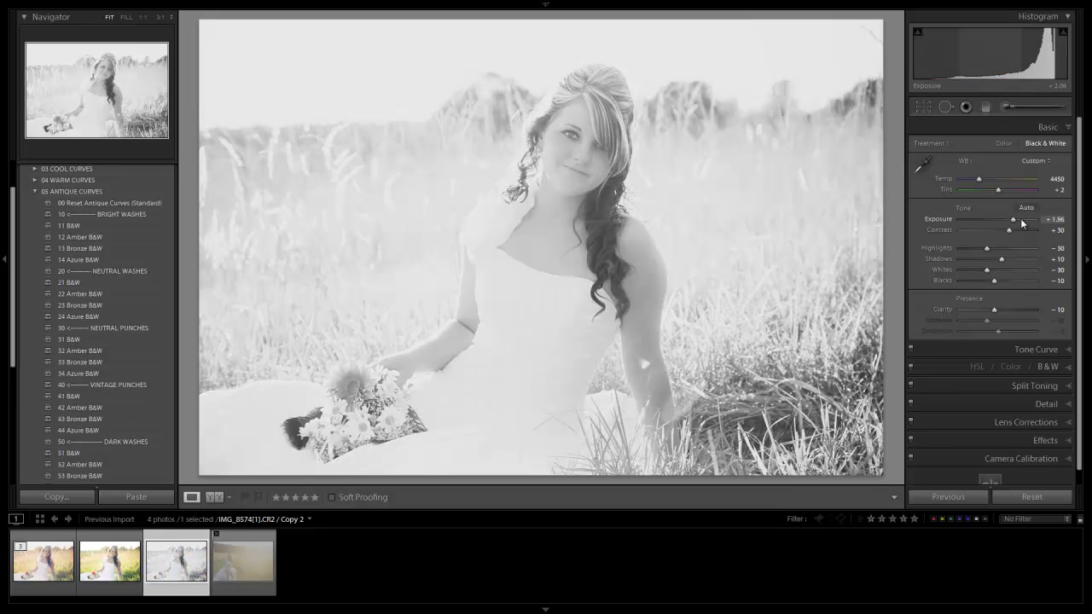
scroll(1011, 229, up, 4)
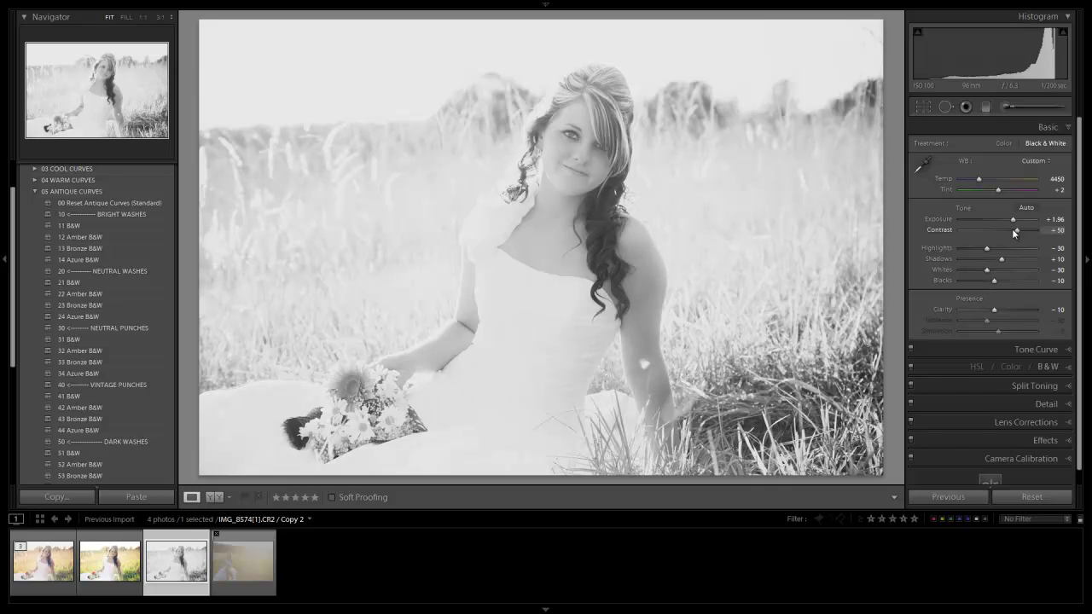
- Create a third virtual copy and, after trying 34 Cool Cross, apply the 31 Teal neutral punch preset from the cool curves
key(ctrl+apostrophe)
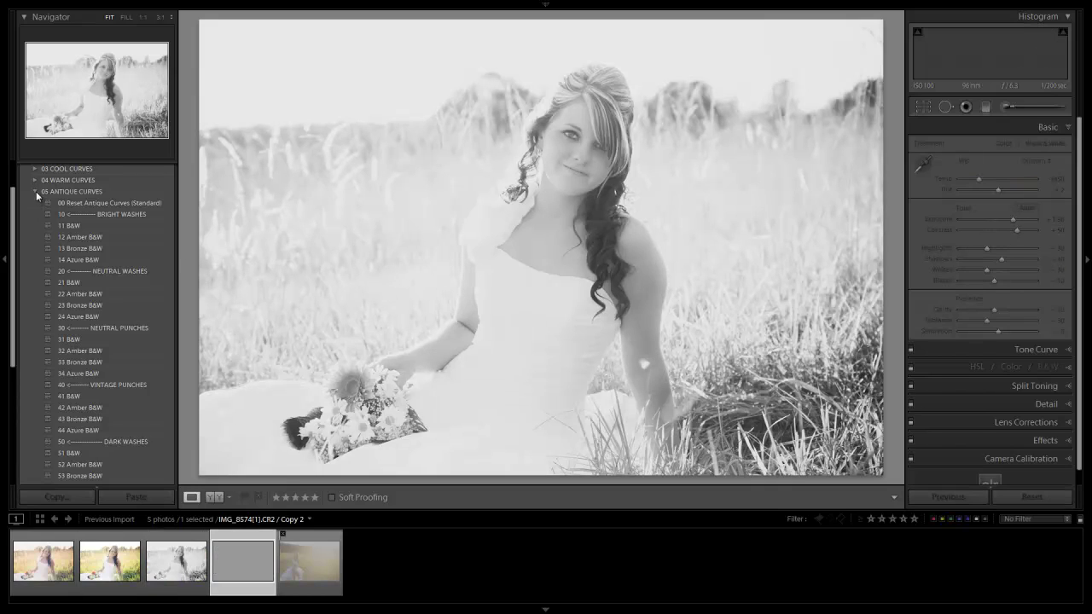
click(36, 191)
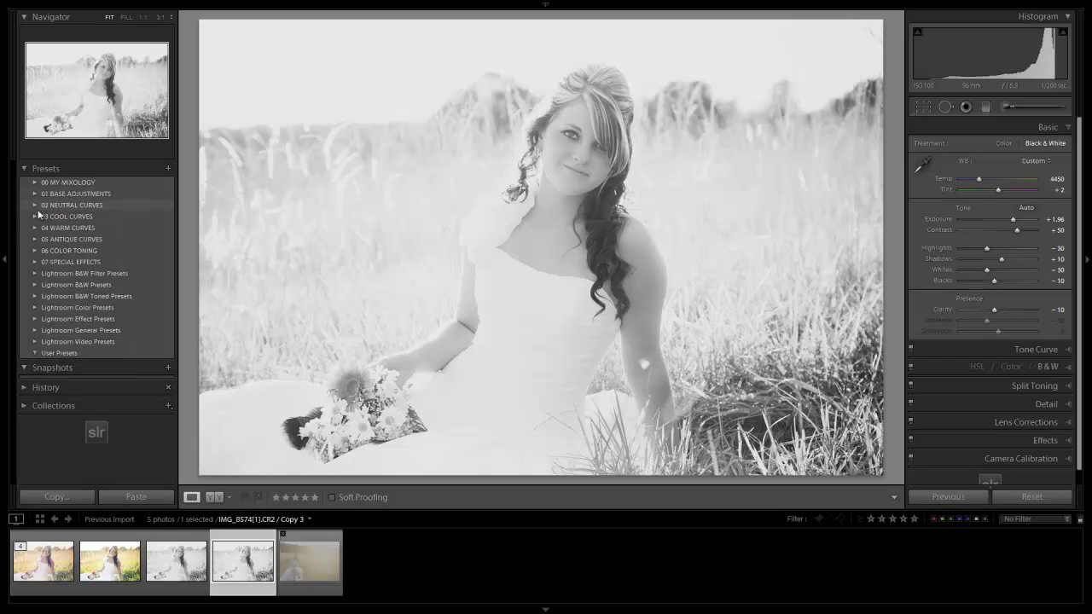
click(35, 217)
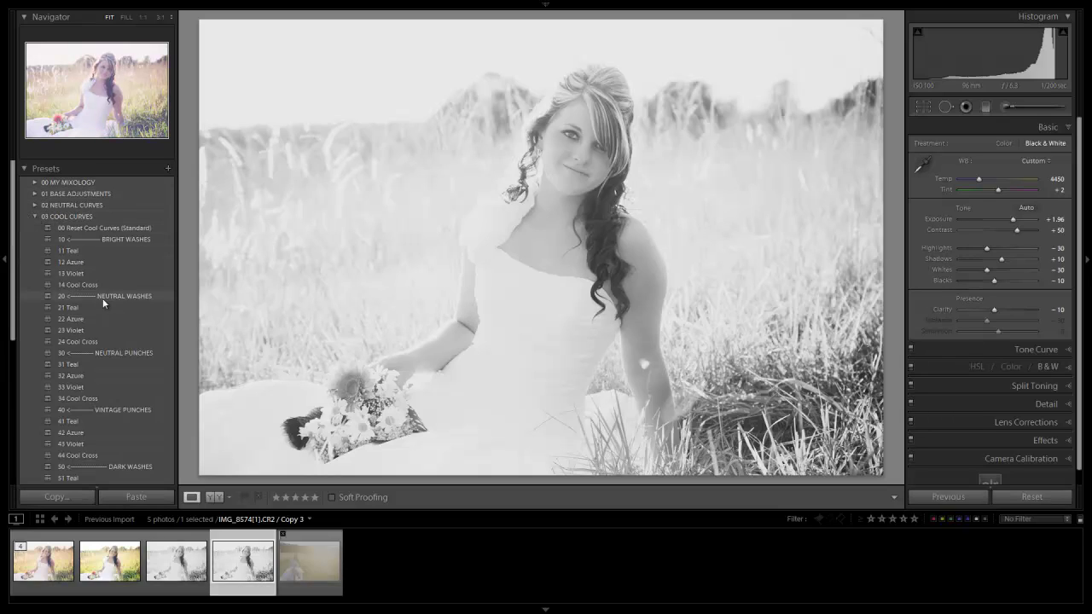
click(76, 398)
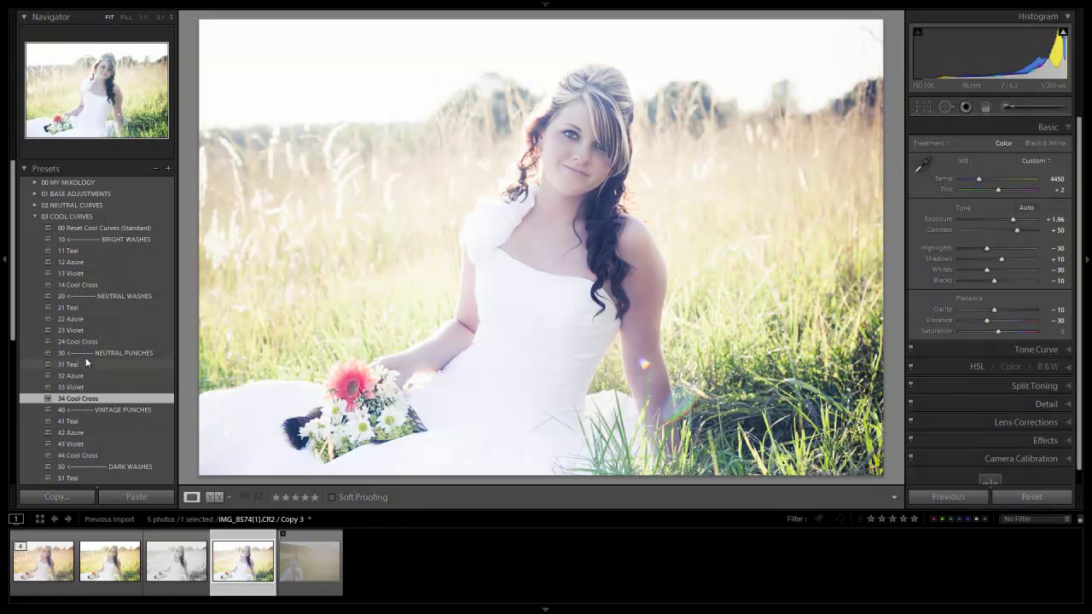
click(86, 361)
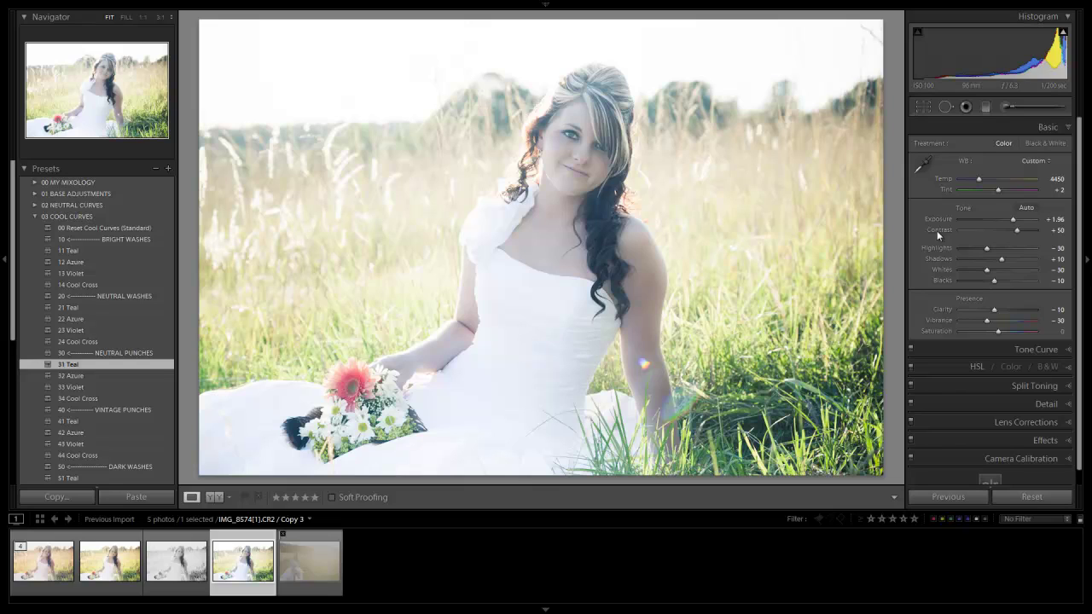
- Warm the teal copy's white balance by setting the temperature to 4750
key(shift)
key(shift+Up)
key(shift)
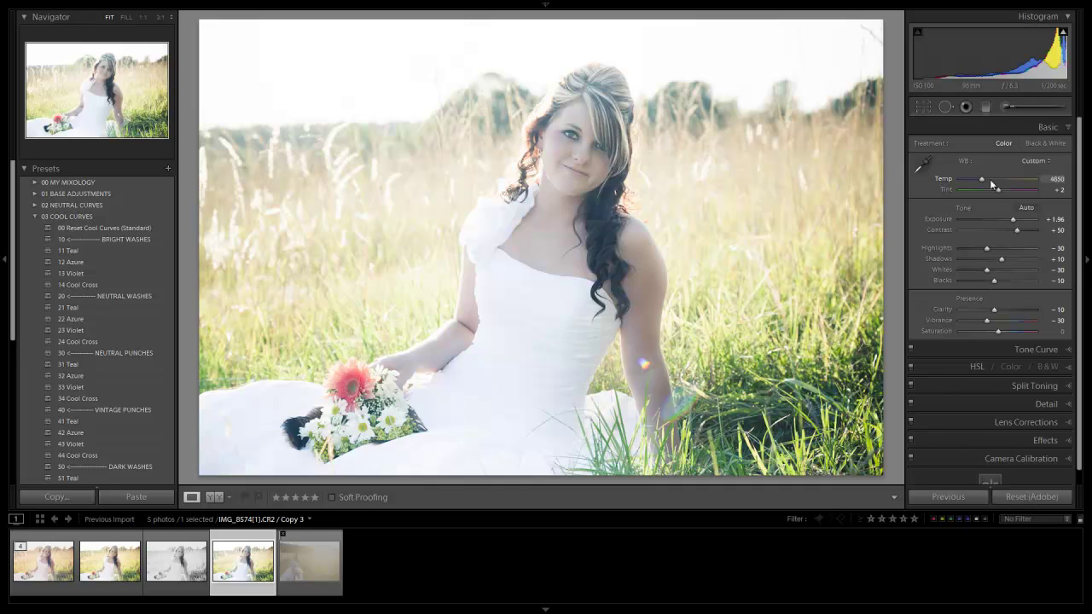
key(Up)
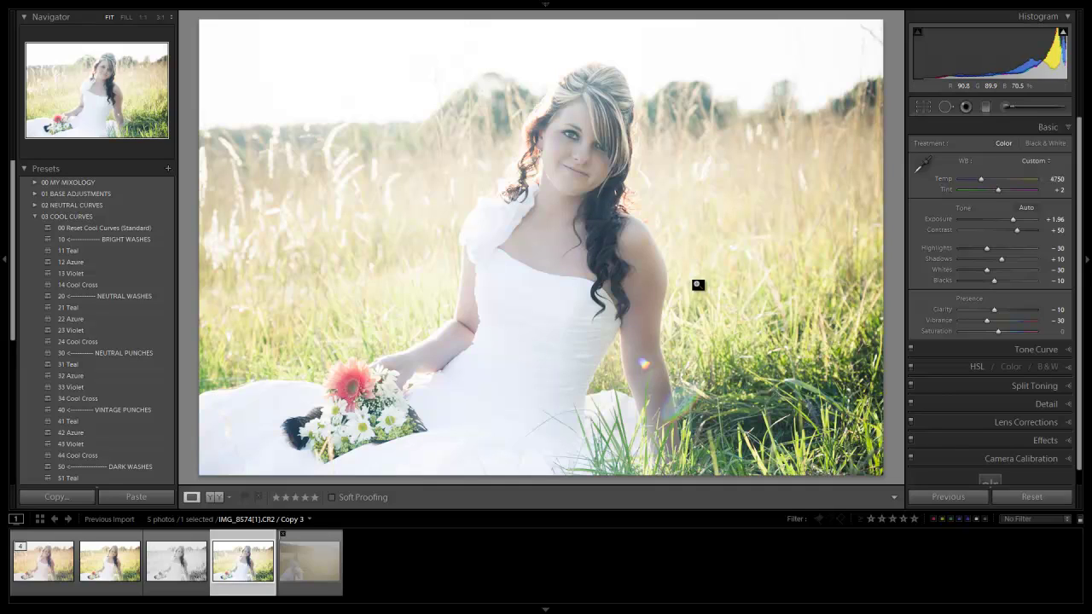
- Select all four versions of the bridal portrait and compare them side by side in Survey view with the surrounding panels hidden
shift+click(56, 563)
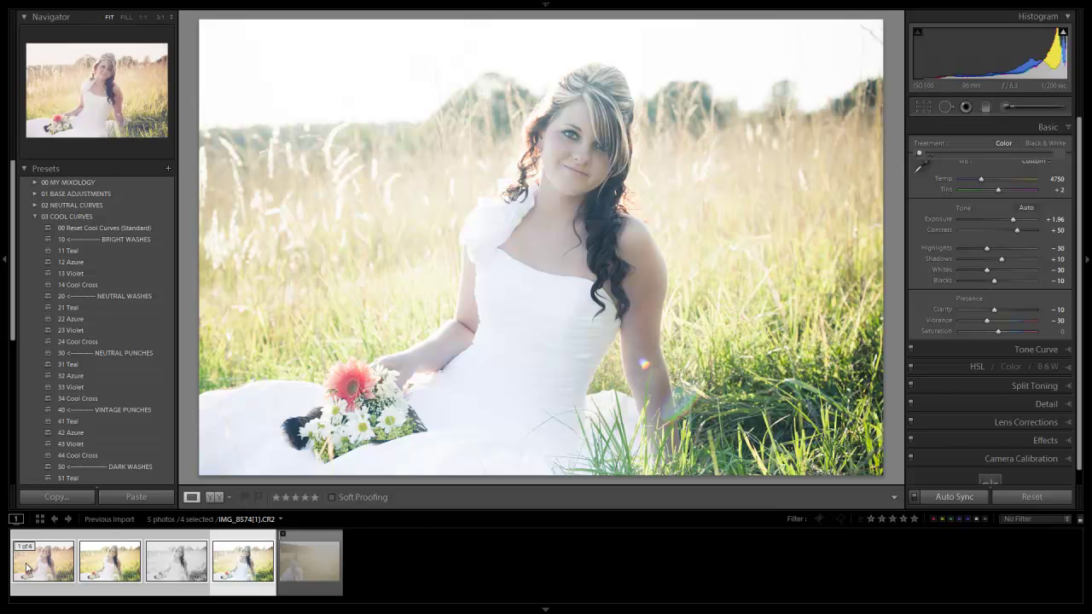
key(n)
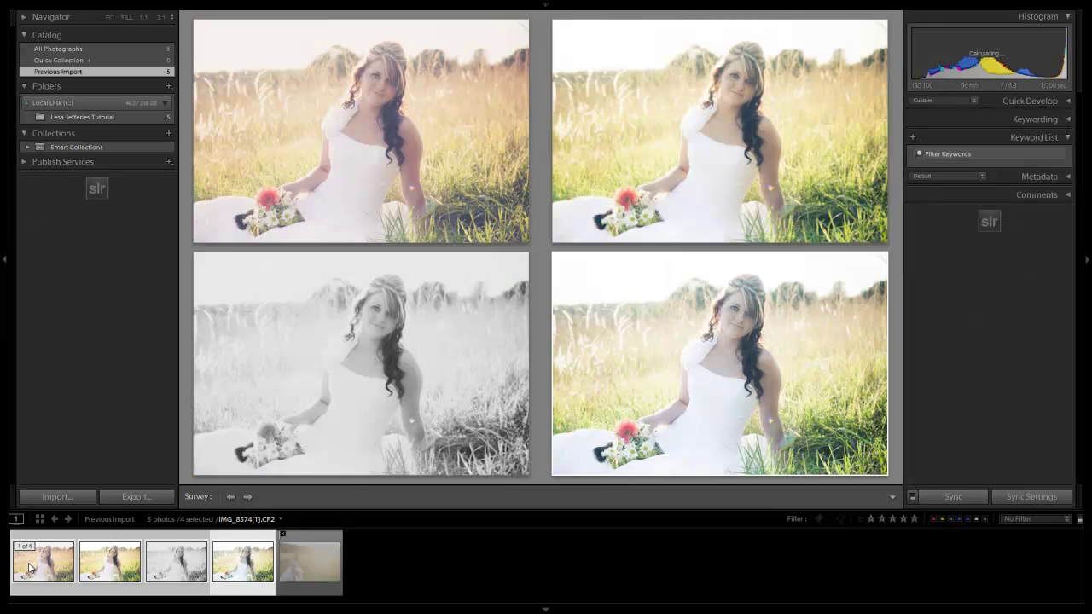
key(shift+Tab)
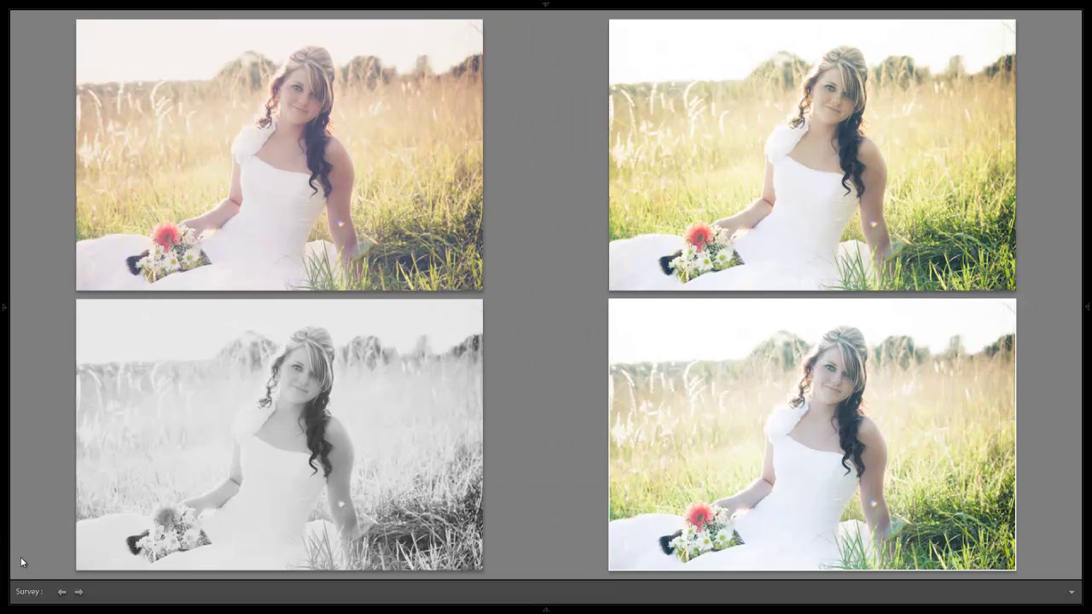